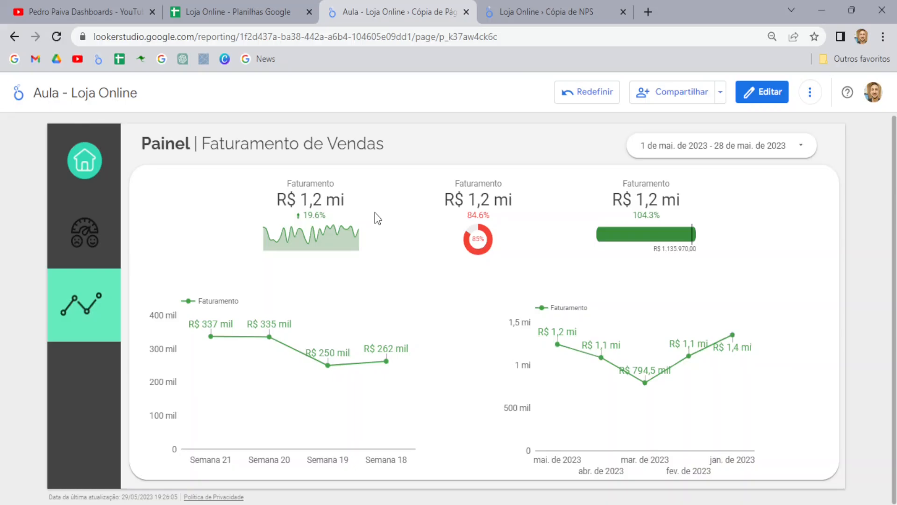
# Examine the Data, Faturamento and Meta Faturamento columns in the Loja Online spreadsheet, along with the finished Faturamento de Vendas dashboard.
pyautogui.click(241, 1)
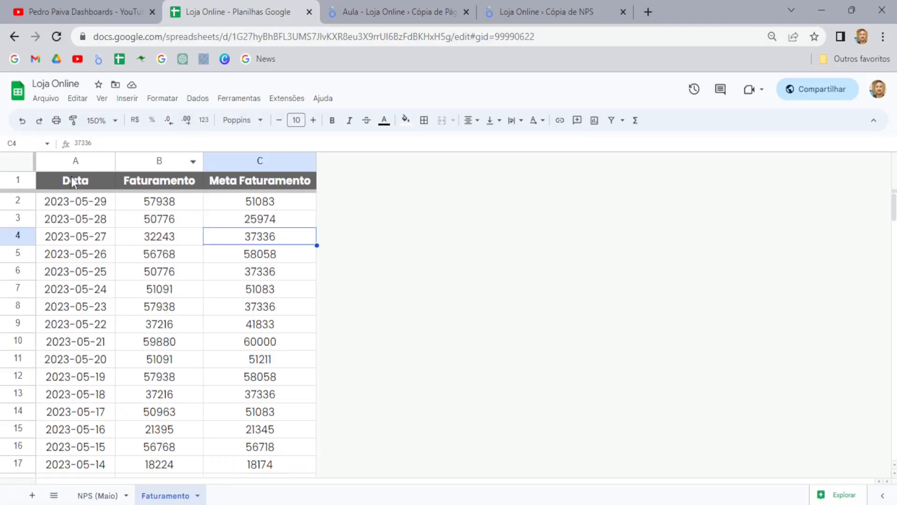
pyautogui.click(71, 161)
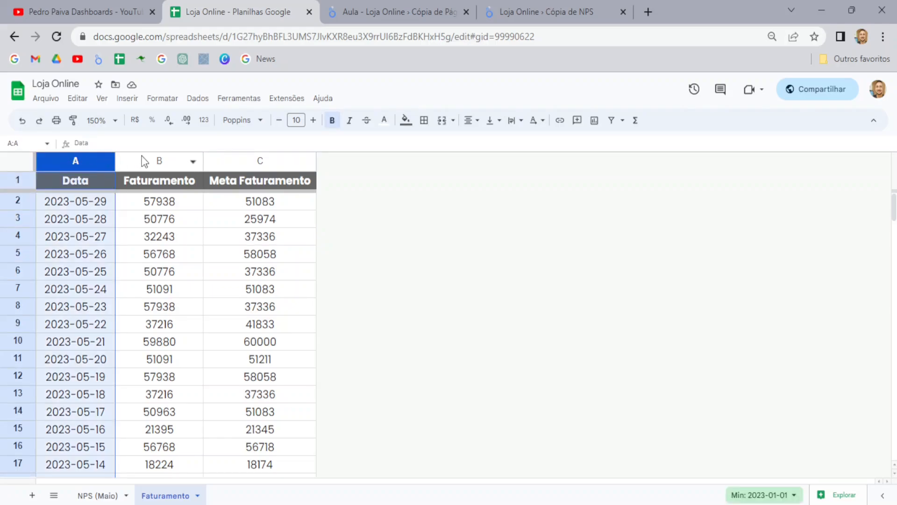
pyautogui.click(151, 159)
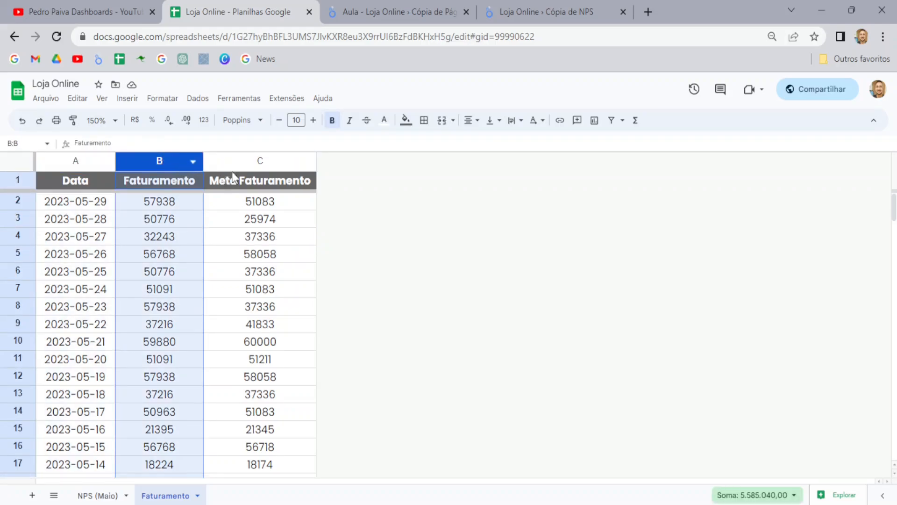
pyautogui.click(254, 158)
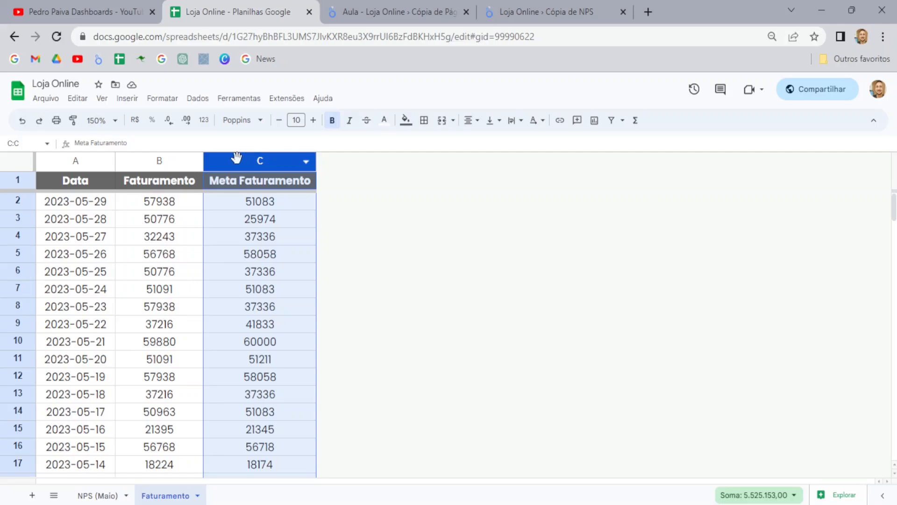
pyautogui.click(52, 99)
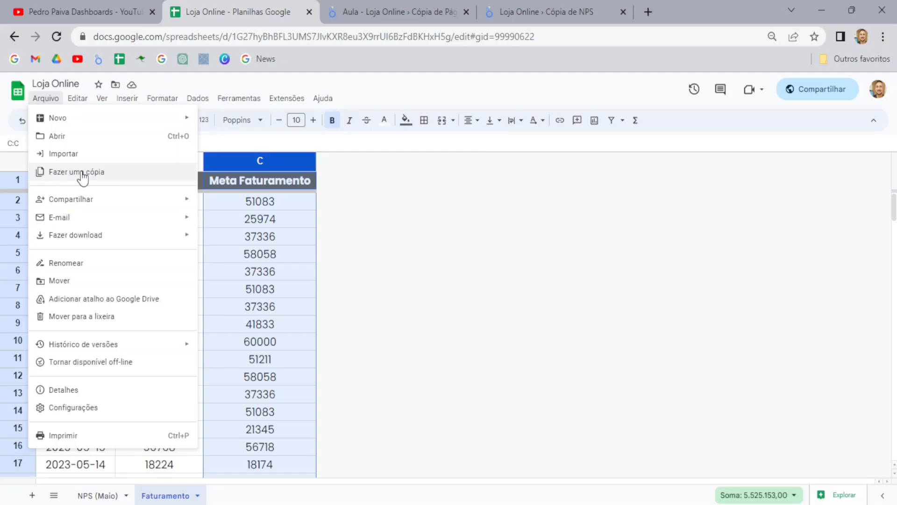
pyautogui.click(260, 236)
pyautogui.click(405, 1)
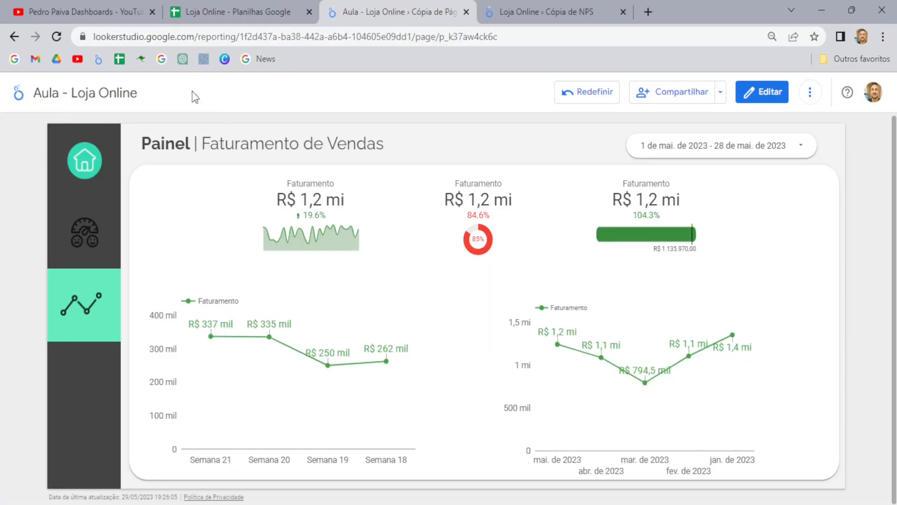
pyautogui.click(81, 1)
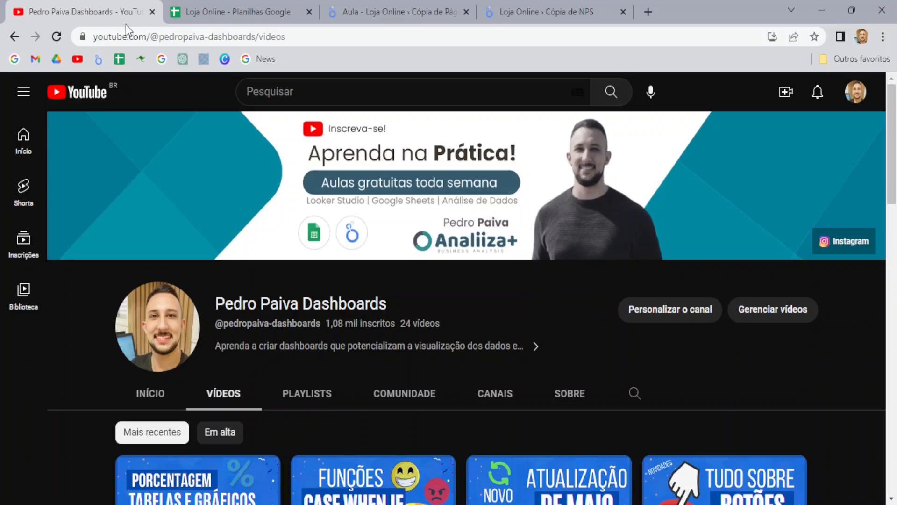
pyautogui.click(416, 2)
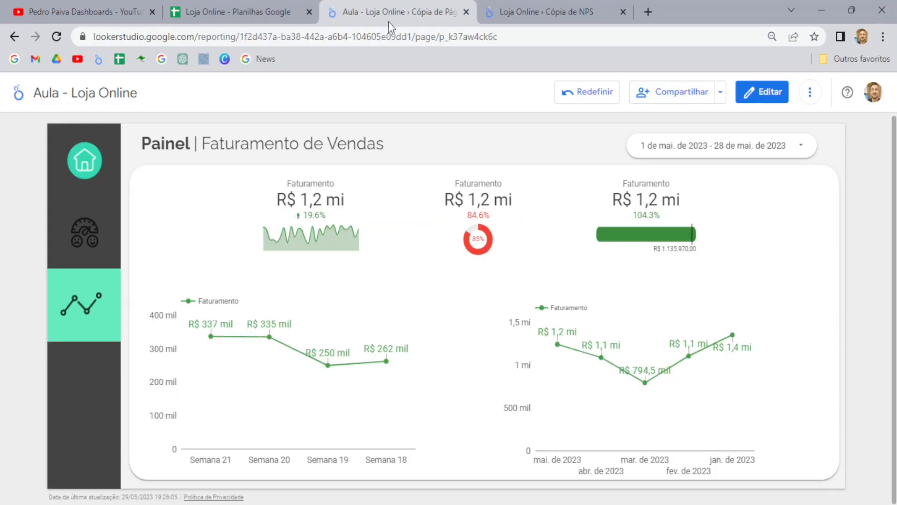
# In the Loja Online report, add the Faturamento sheet of the Loja Online spreadsheet as a Google Sheets data source.
pyautogui.click(553, 1)
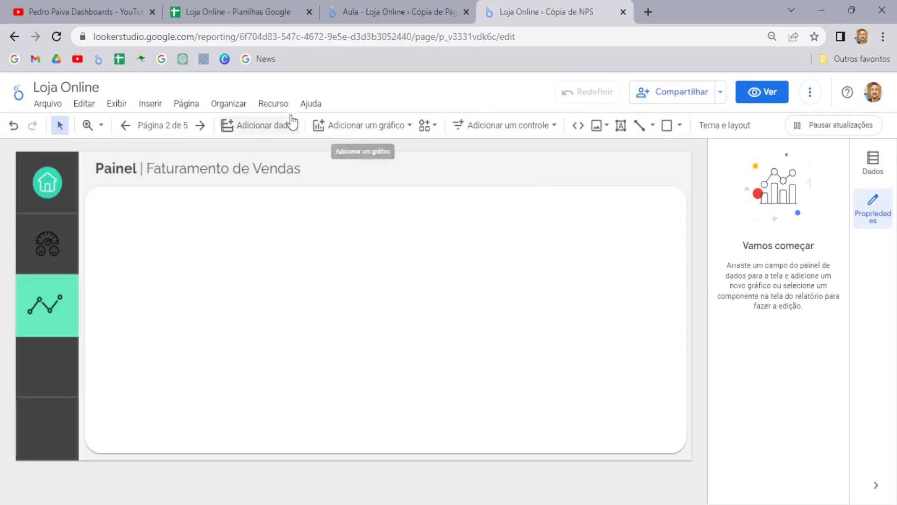
pyautogui.click(276, 104)
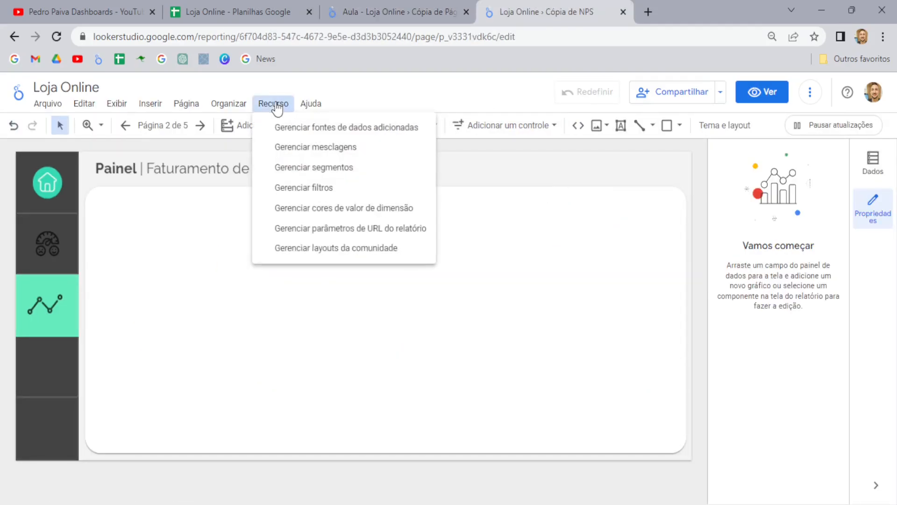
pyautogui.click(320, 129)
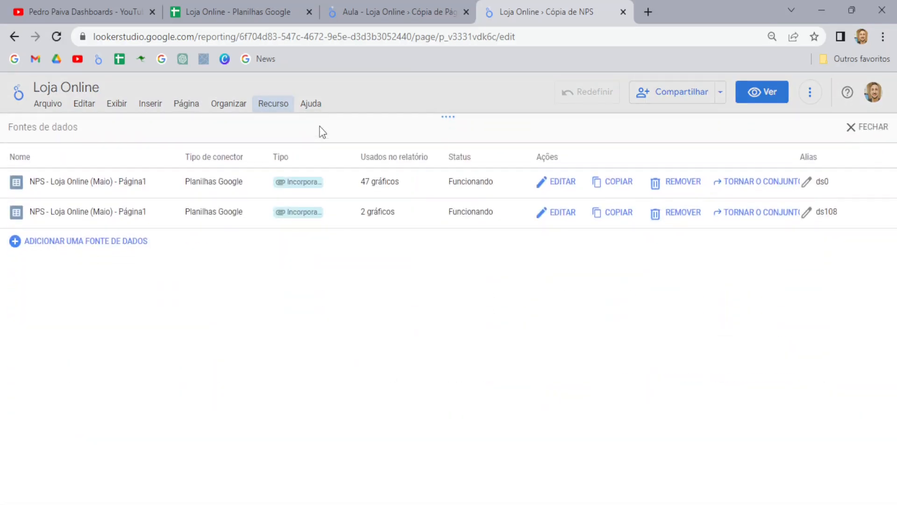
pyautogui.click(102, 240)
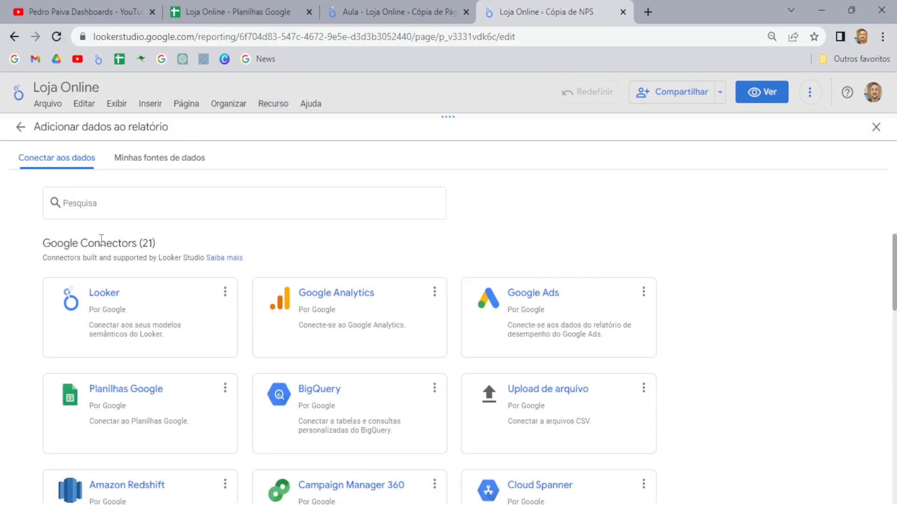
pyautogui.click(150, 398)
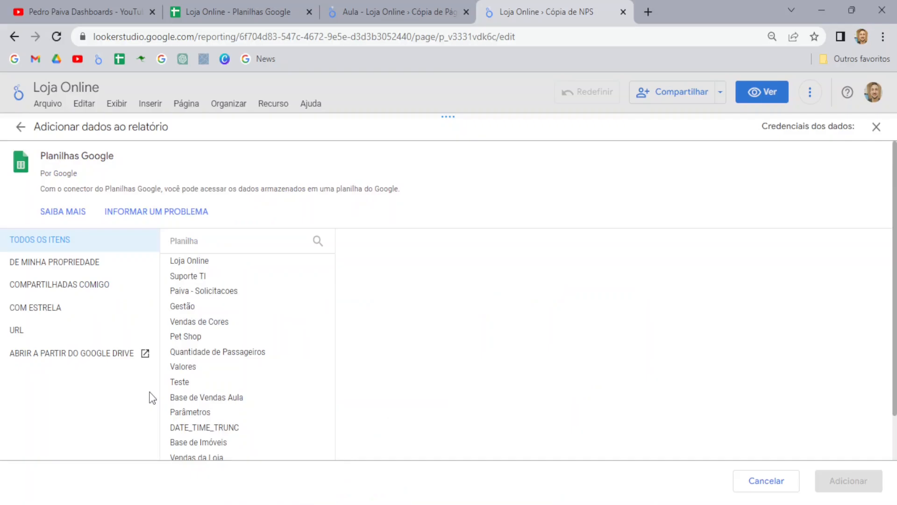
pyautogui.click(187, 260)
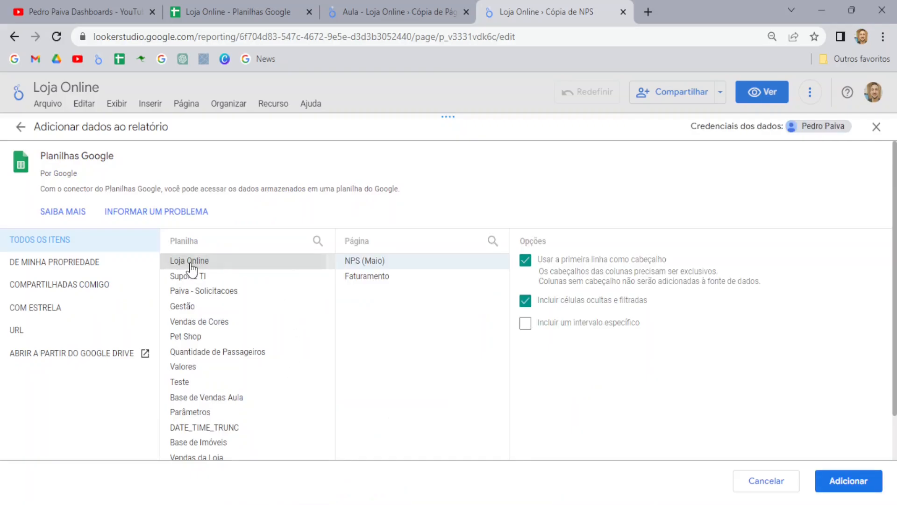
pyautogui.click(228, 4)
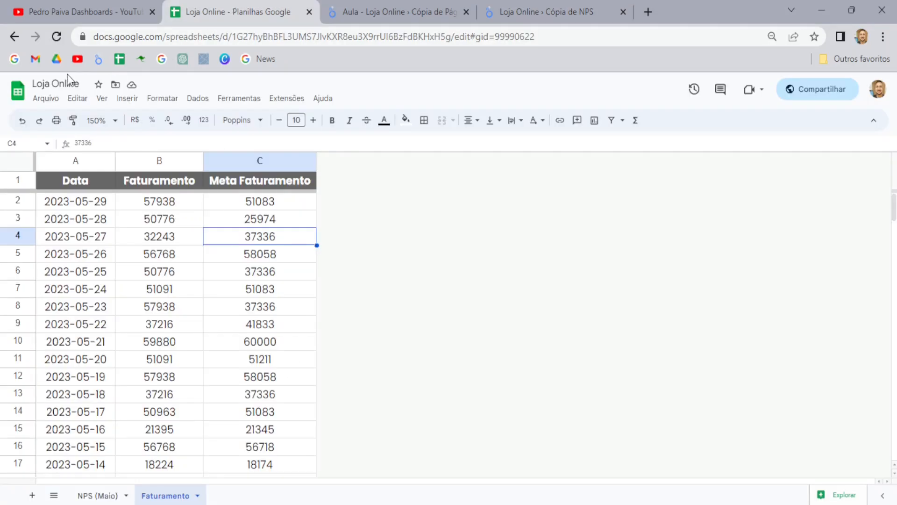
pyautogui.click(524, 9)
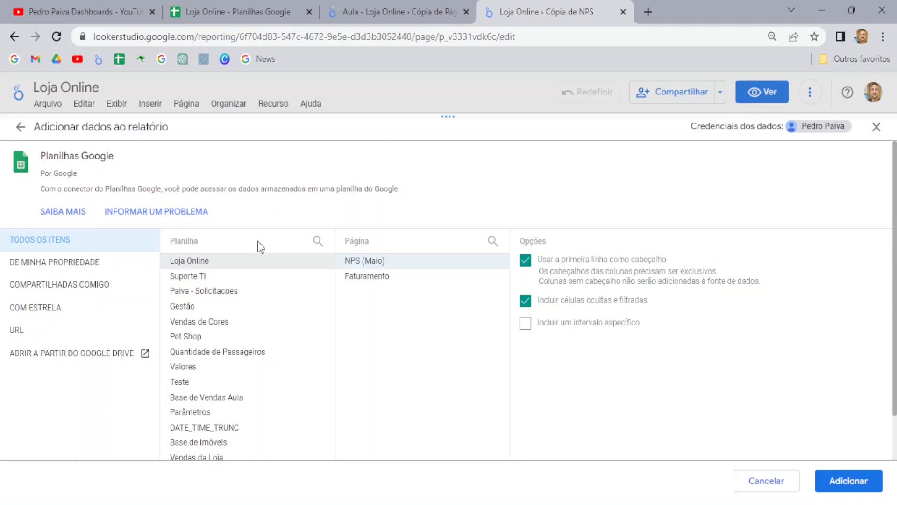
pyautogui.click(363, 281)
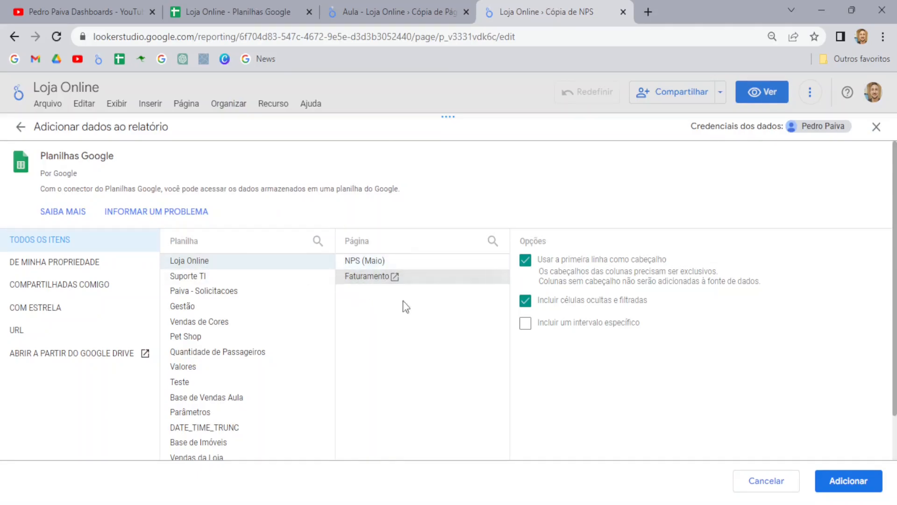
pyautogui.click(854, 483)
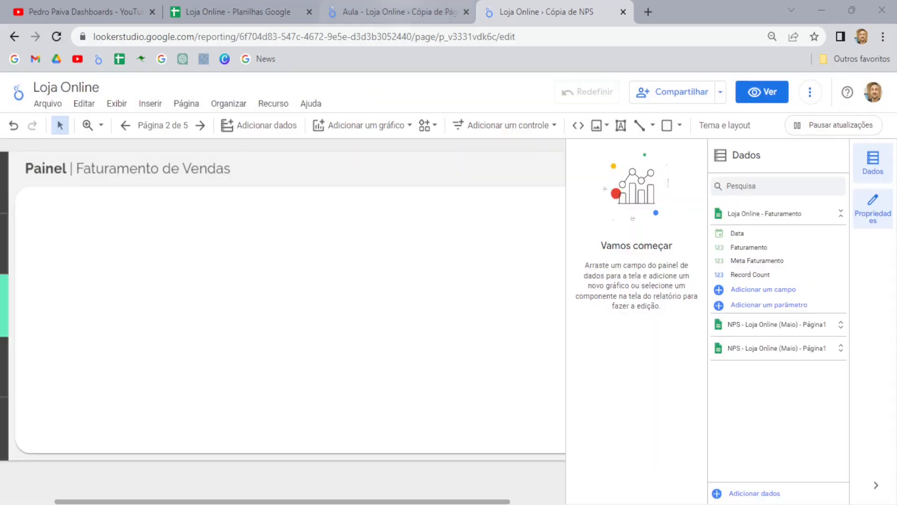
# Add a full-number scorecard to the blank Faturamento de Vendas page and place it near the white area's upper left.
pyautogui.click(401, 3)
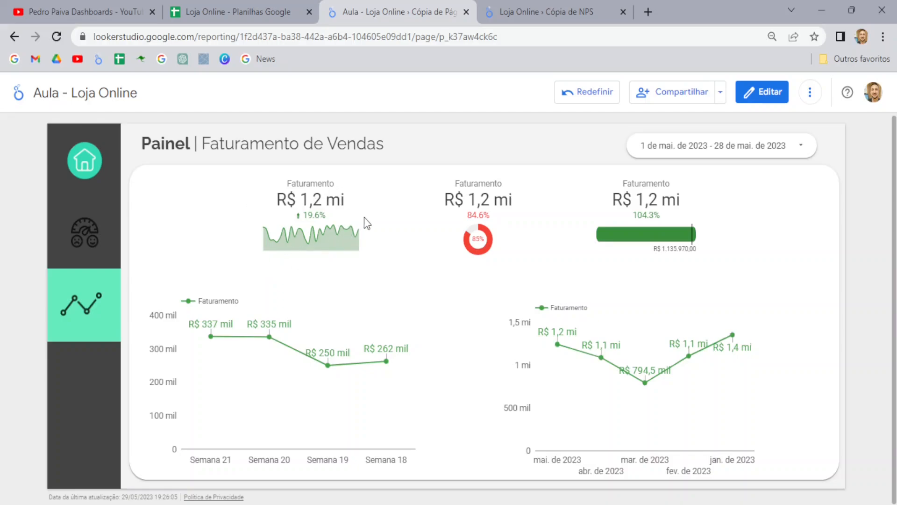
pyautogui.click(539, 15)
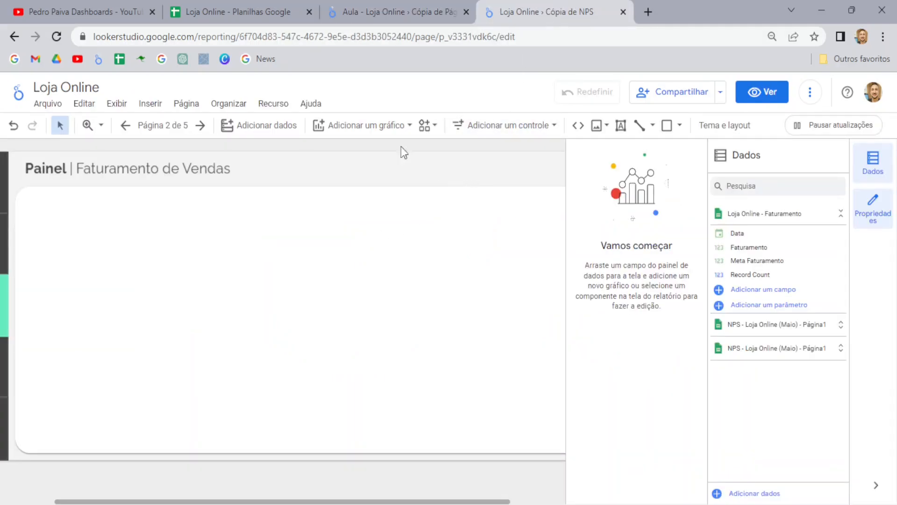
pyautogui.click(369, 128)
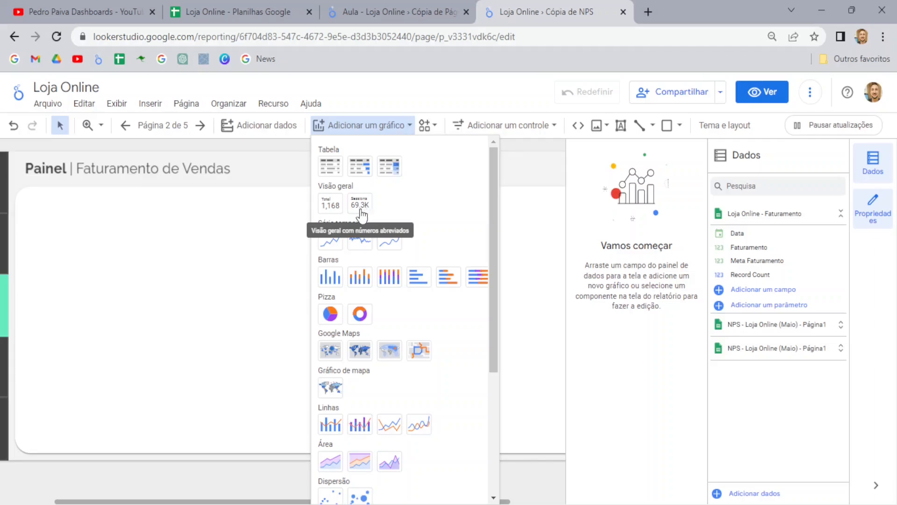
pyautogui.click(335, 210)
pyautogui.press('Escape')
pyautogui.click(156, 219)
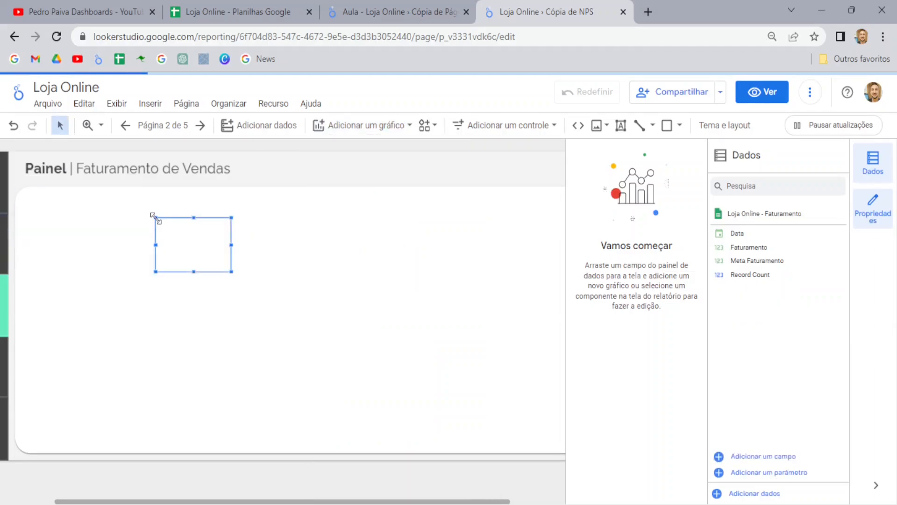
pyautogui.click(872, 173)
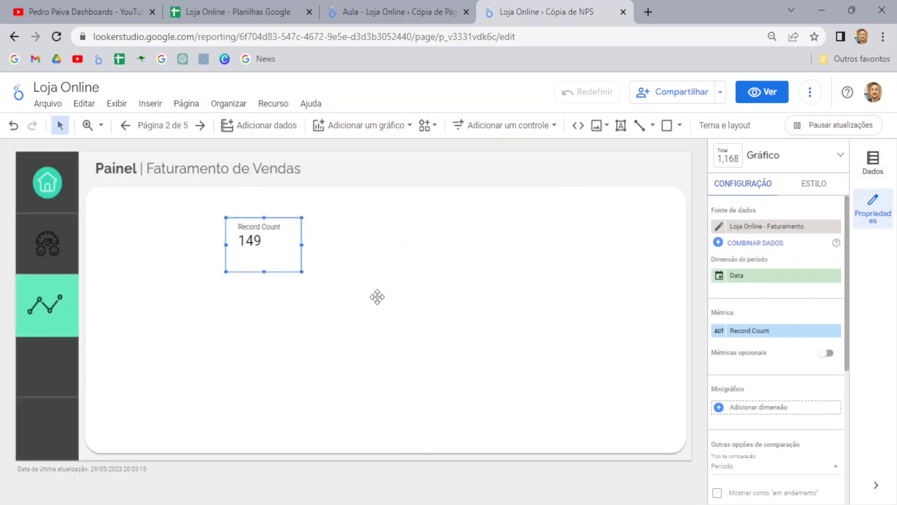
pyautogui.moveTo(266, 242); pyautogui.dragTo(207, 236)
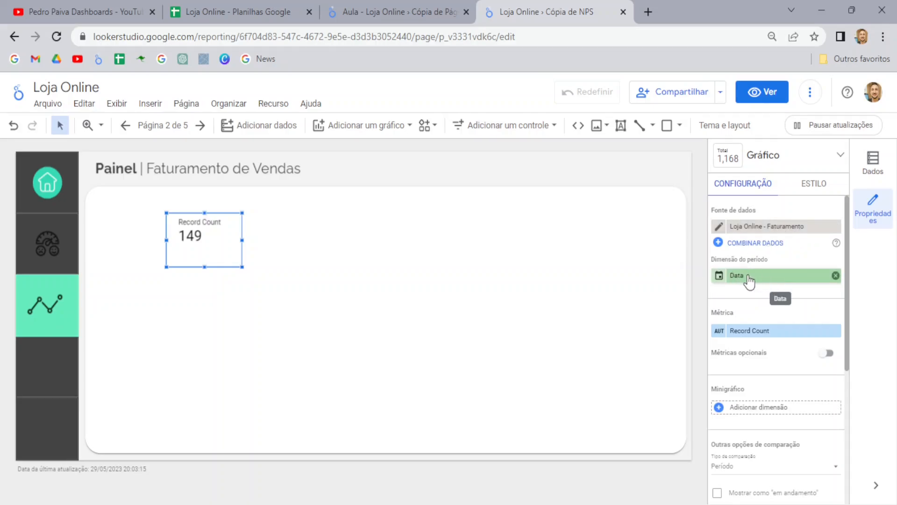
pyautogui.click(756, 332)
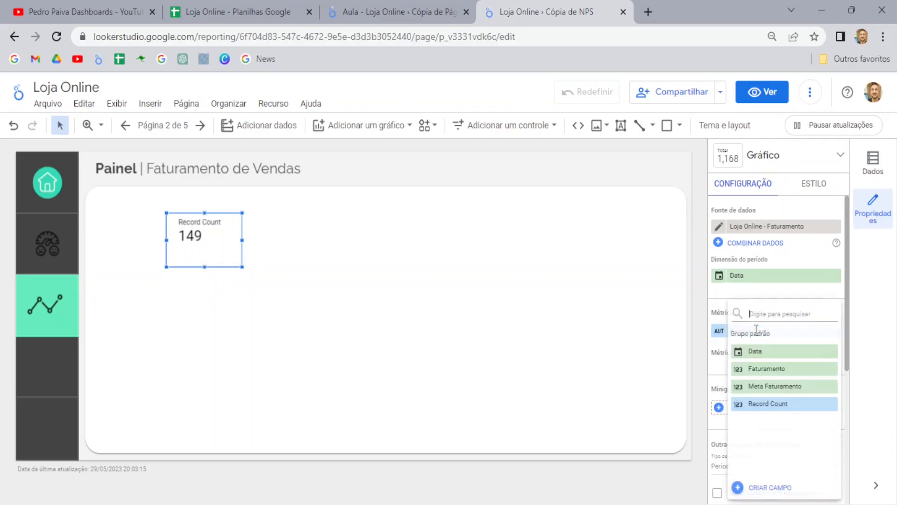
pyautogui.click(699, 279)
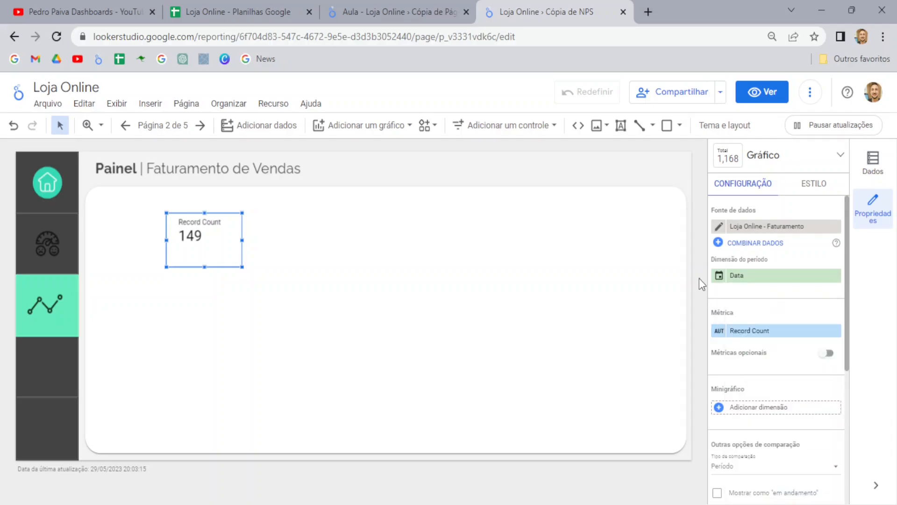
# In the Loja Online - Faturamento data source, set the Faturamento field's type to currency BRL - Real brasileiro (R$).
pyautogui.click(273, 103)
pyautogui.click(295, 130)
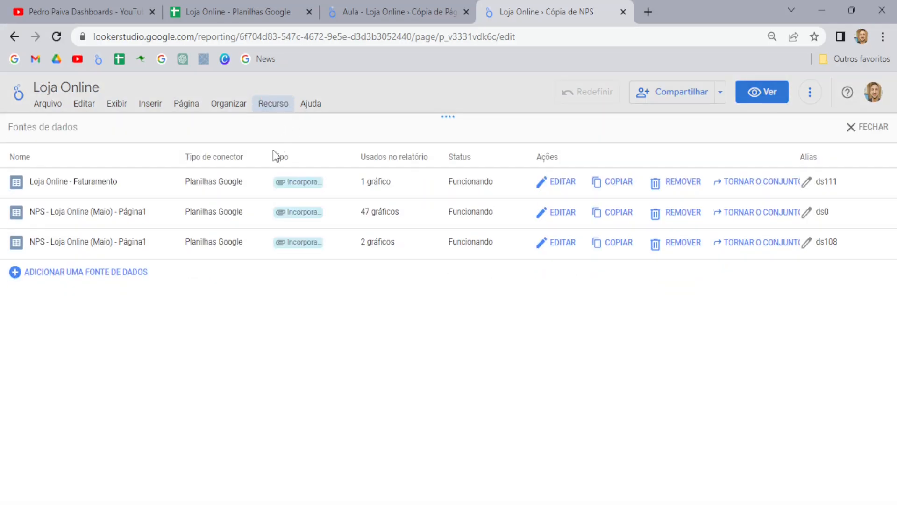
pyautogui.click(559, 182)
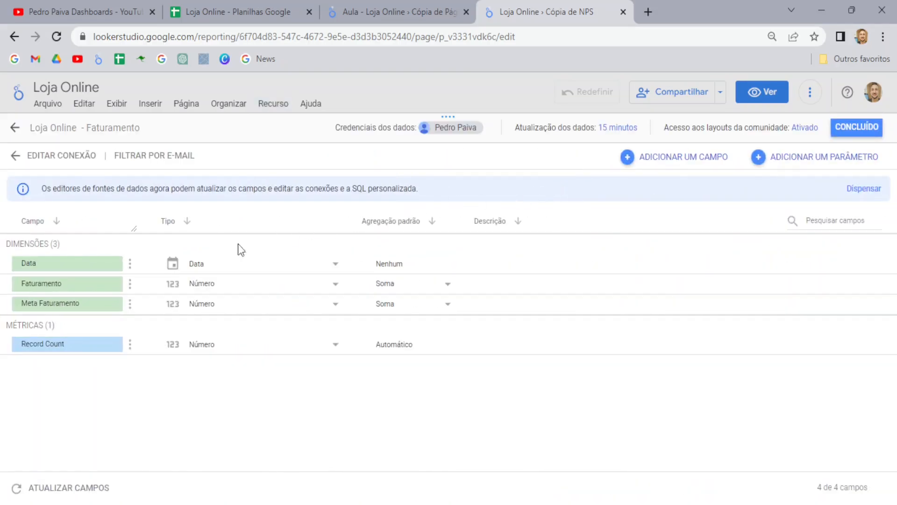
pyautogui.click(239, 296)
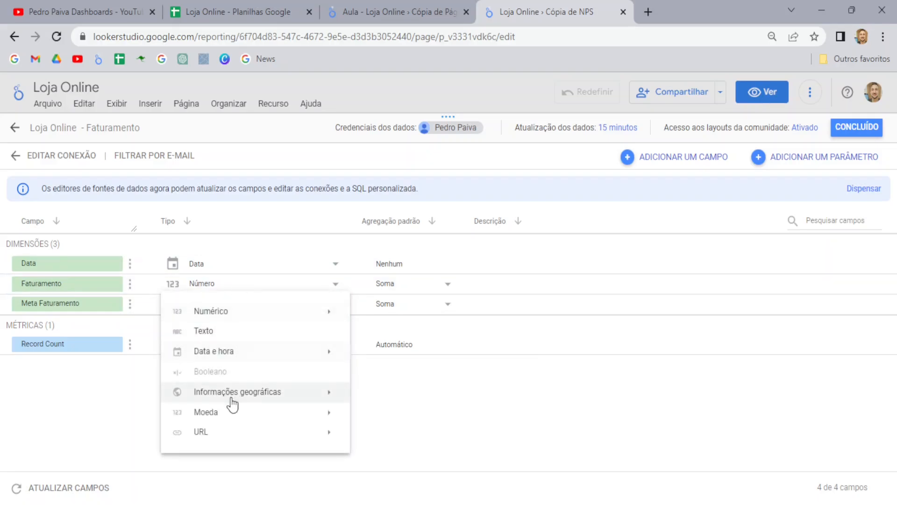
pyautogui.moveTo(226, 413)
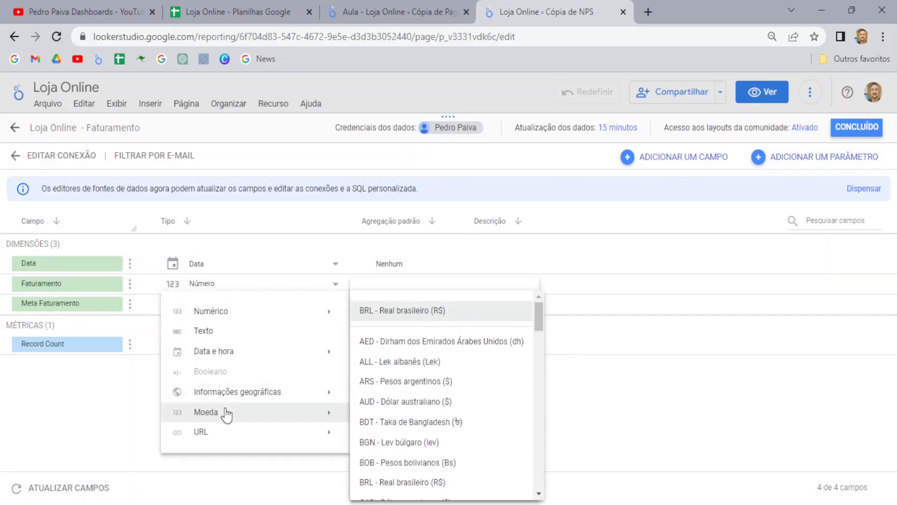
pyautogui.click(437, 312)
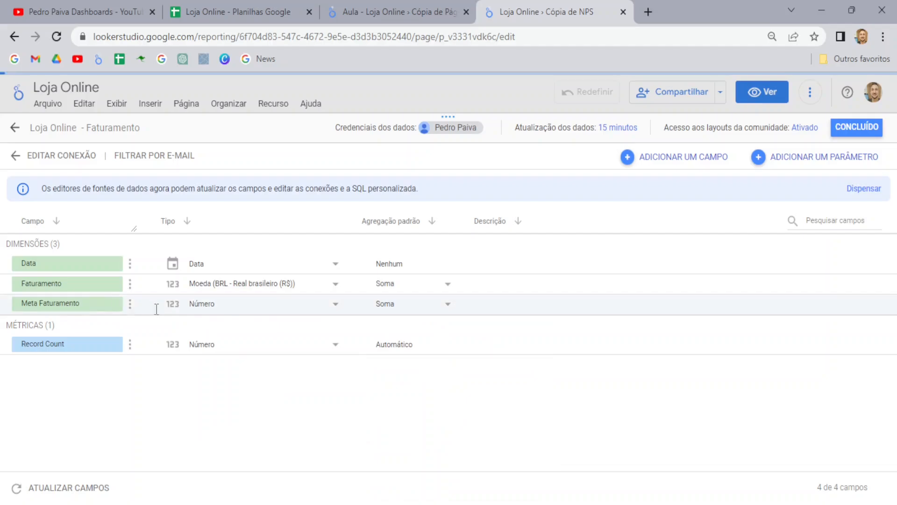
# Set the Meta Faturamento field's type to currency BRL - Real brasileiro (R$) and finish editing the data source.
pyautogui.click(215, 309)
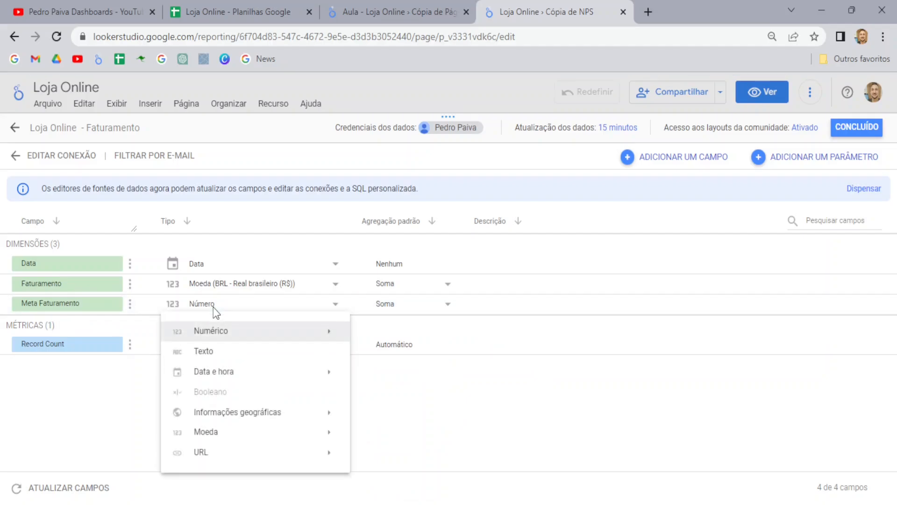
pyautogui.moveTo(230, 430)
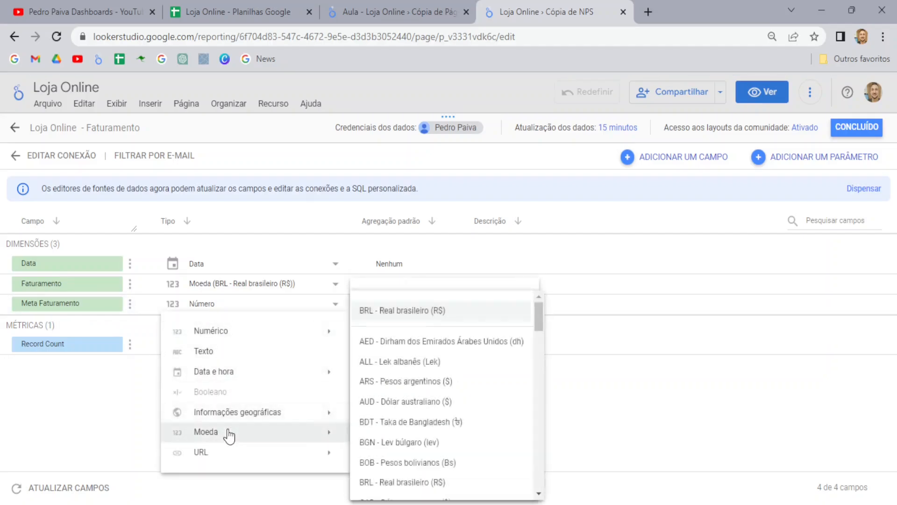
pyautogui.click(430, 310)
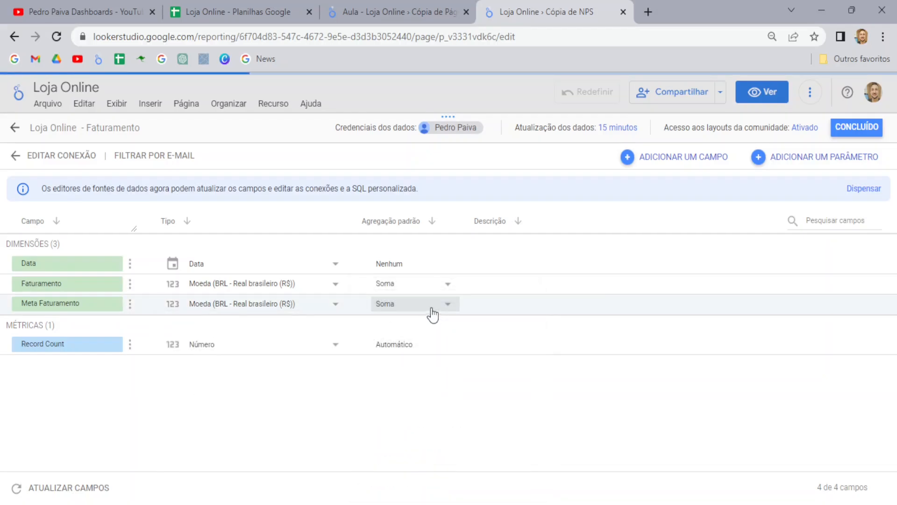
pyautogui.click(856, 135)
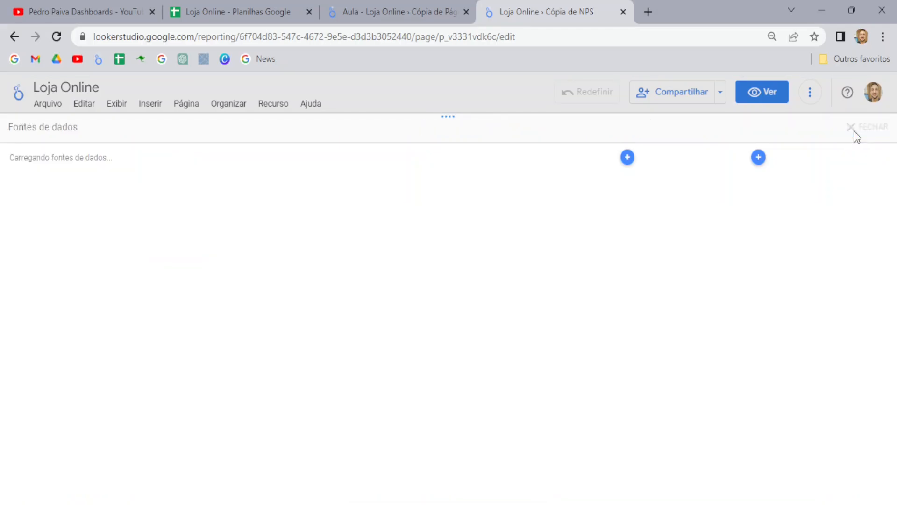
# Close the data sources list, set the scorecard's metric to Faturamento, and widen and move the card so its full value fits near the upper left.
pyautogui.click(859, 126)
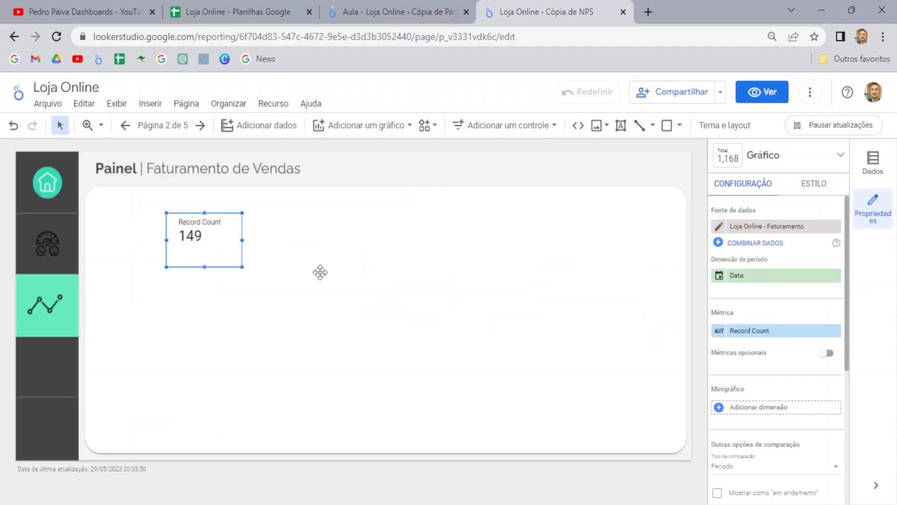
pyautogui.click(760, 332)
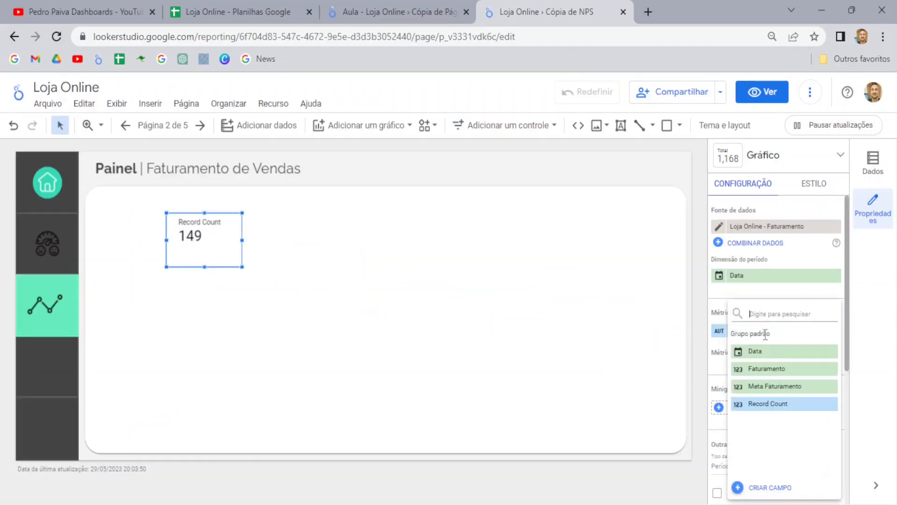
pyautogui.click(772, 369)
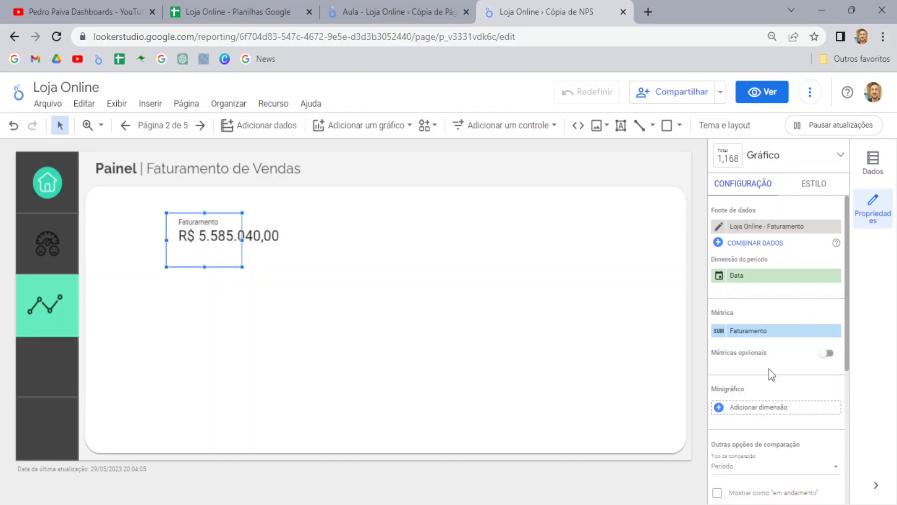
pyautogui.moveTo(242, 240); pyautogui.dragTo(304, 242)
pyautogui.moveTo(254, 228); pyautogui.dragTo(222, 224)
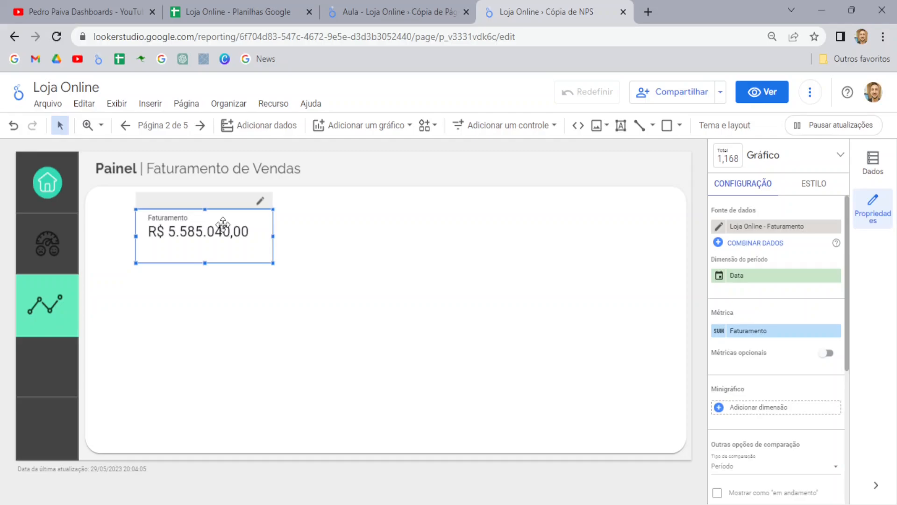
# Add a date range control to the header area opposite the Faturamento de Vendas title and widen it toward the title.
pyautogui.click(524, 126)
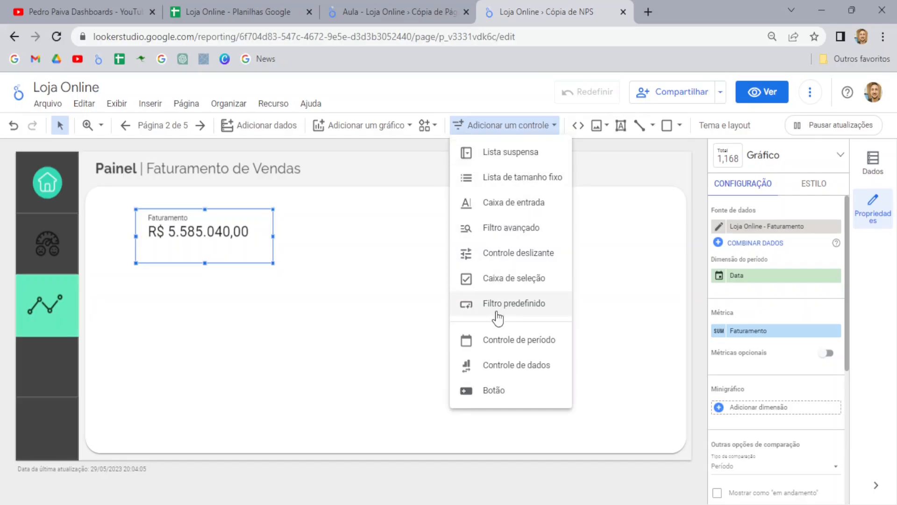
pyautogui.click(517, 342)
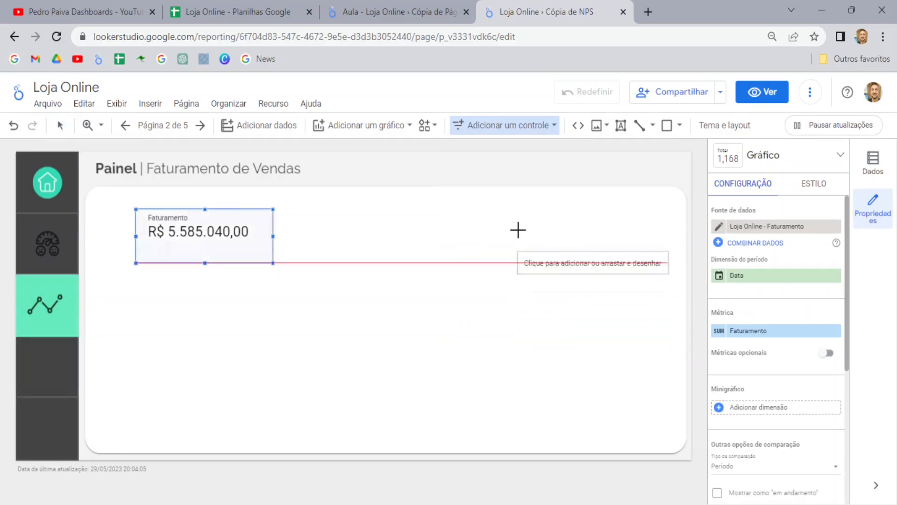
pyautogui.click(524, 158)
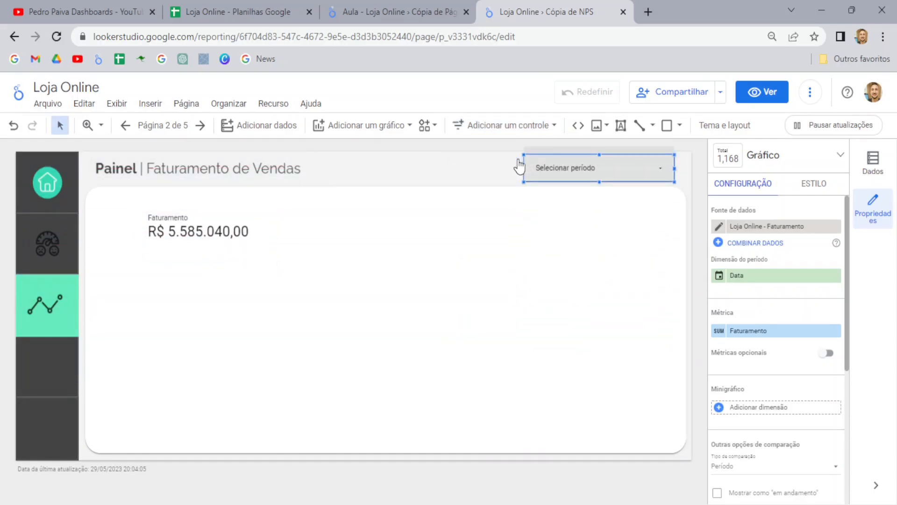
pyautogui.moveTo(524, 169); pyautogui.dragTo(497, 169)
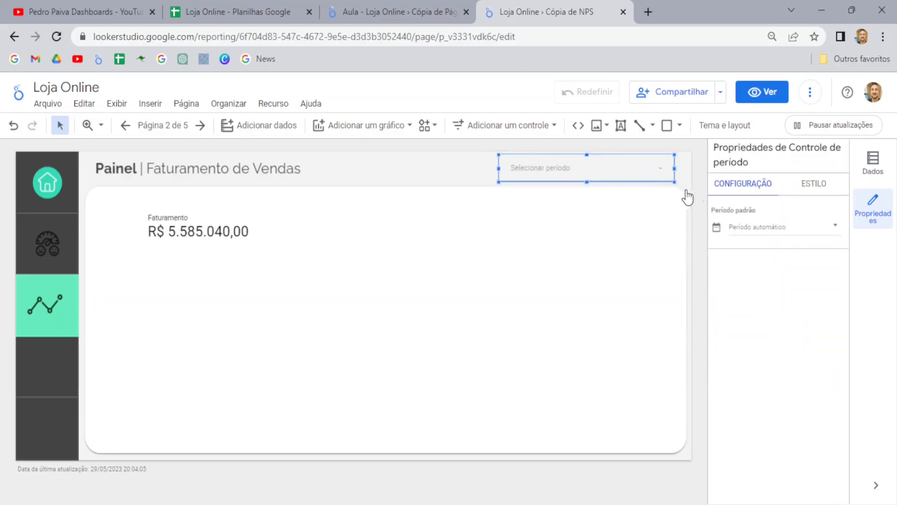
# Set the date range control's default period to Este mês, até agora, excluding today, and widen the control further toward the title.
pyautogui.click(763, 226)
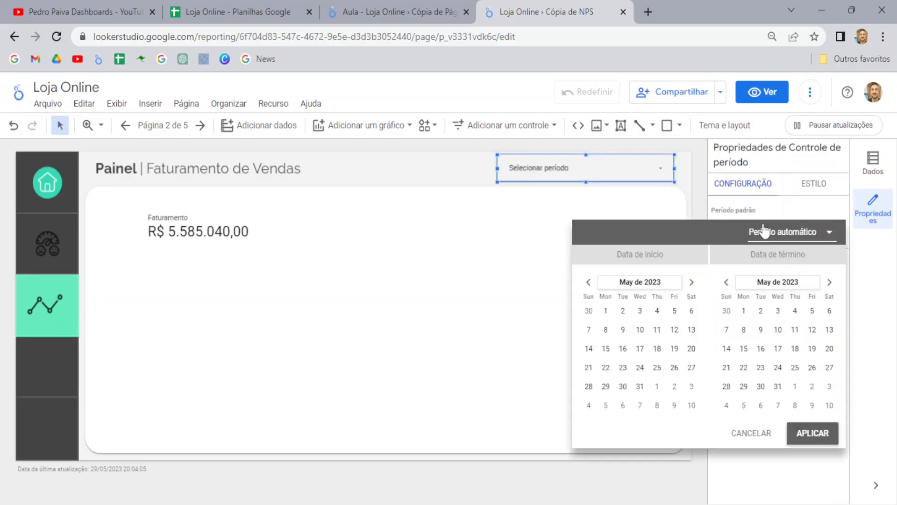
pyautogui.click(793, 231)
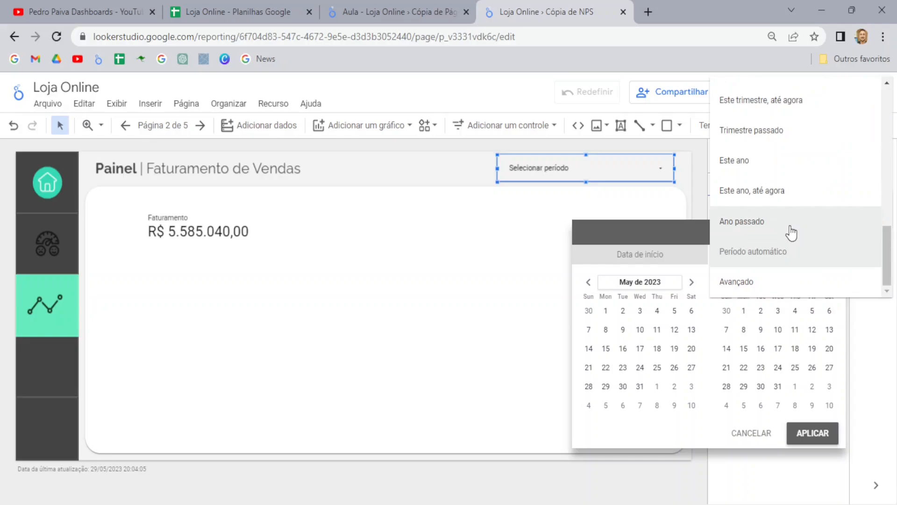
pyautogui.scroll(3, 791, 232)
pyautogui.scroll(2, 771, 222)
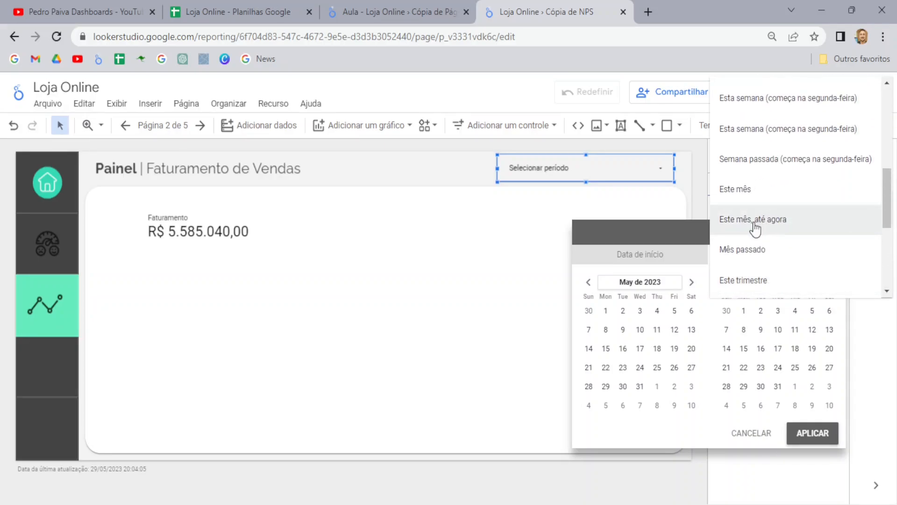
pyautogui.click(757, 231)
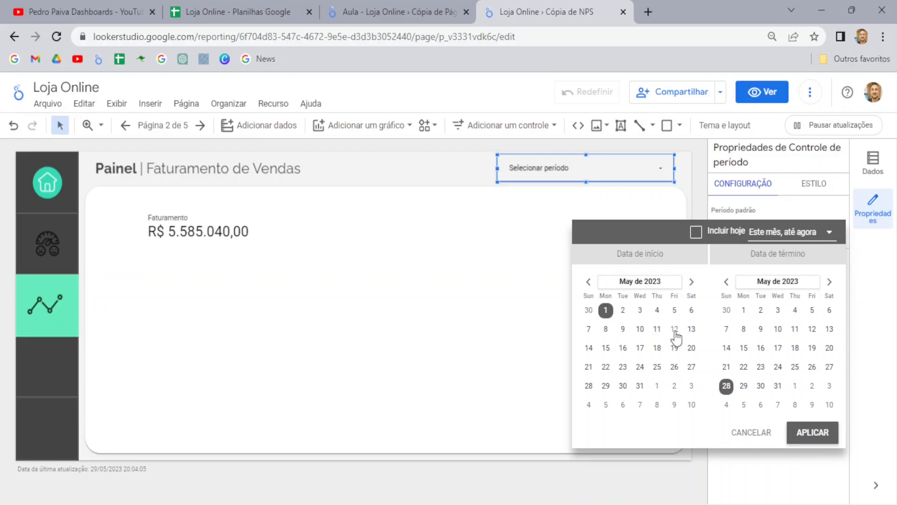
pyautogui.click(808, 433)
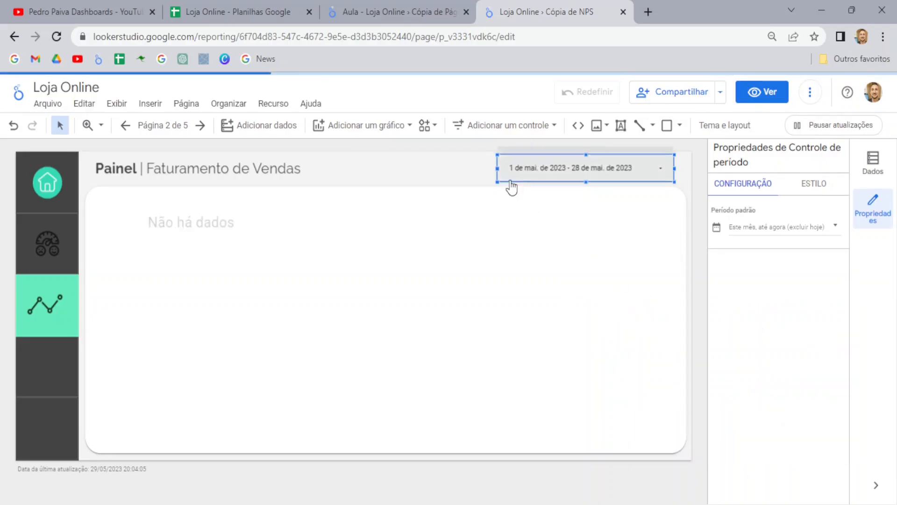
pyautogui.moveTo(502, 171); pyautogui.dragTo(471, 170)
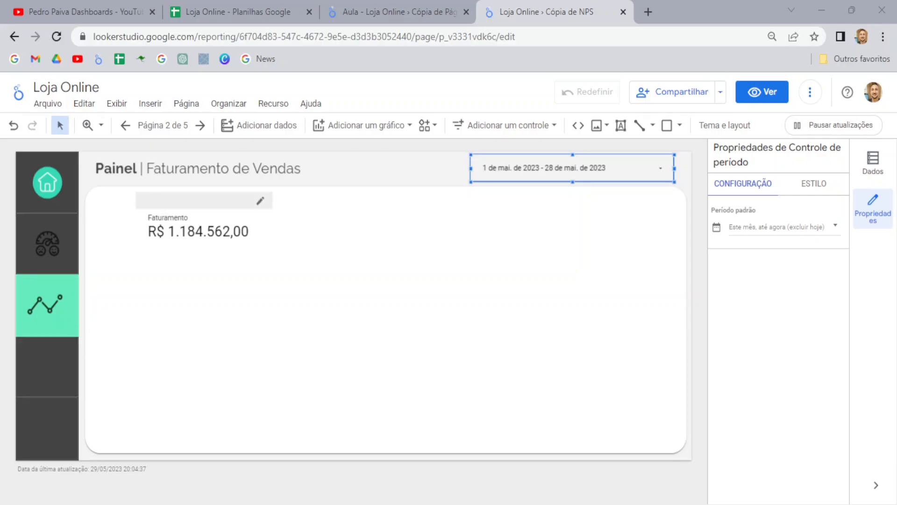
# Enlarge the Faturamento scorecard slightly in width and height from its lower right corner.
pyautogui.click(185, 210)
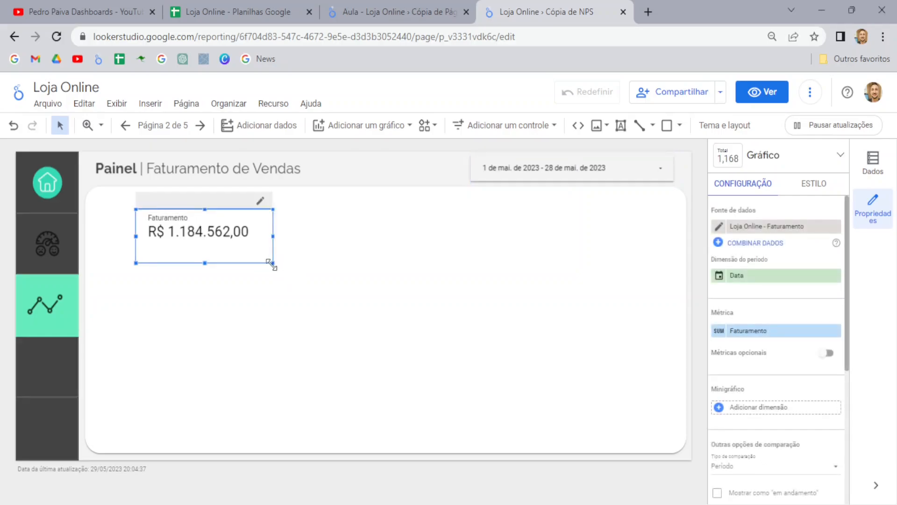
pyautogui.moveTo(271, 263); pyautogui.dragTo(302, 275)
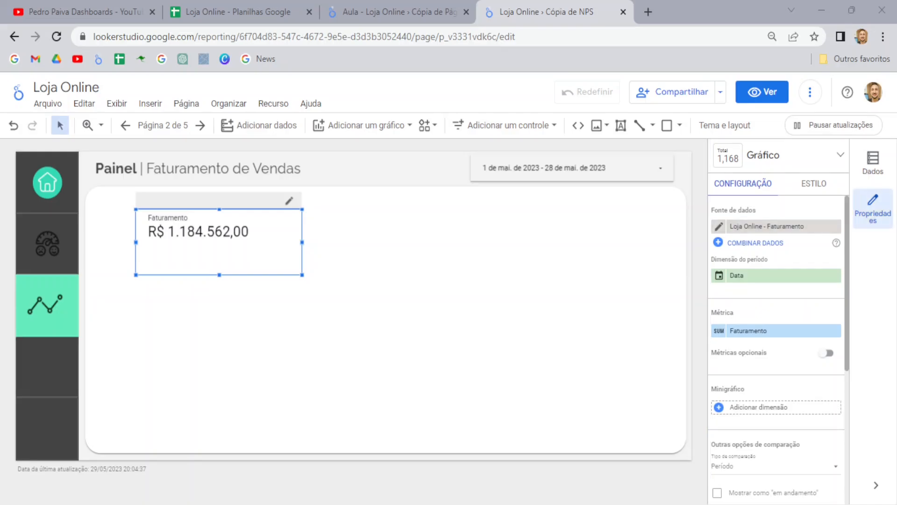
pyautogui.click(869, 218)
pyautogui.click(869, 217)
# Check the first scorecard in the Aula - Loja Online reference report and add Data as the Faturamento scorecard's sparkline dimension.
pyautogui.scroll(-2, 766, 229)
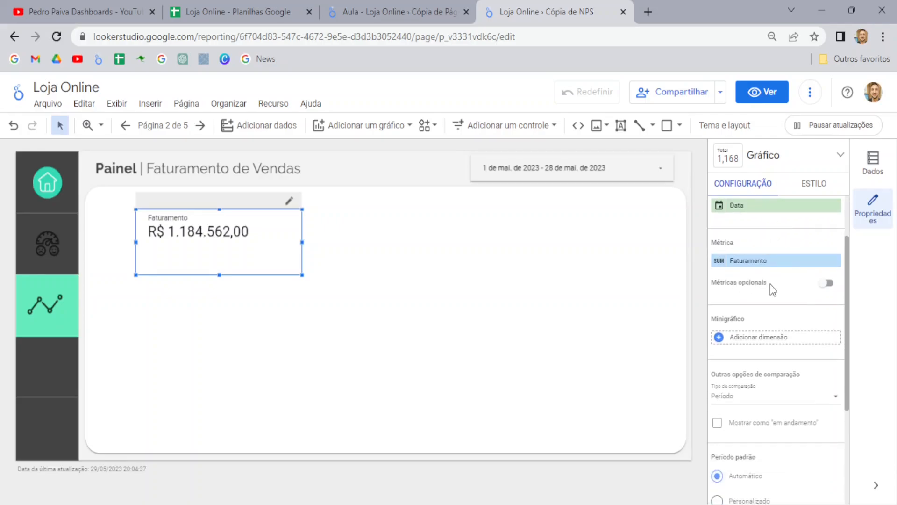
pyautogui.scroll(-2, 772, 289)
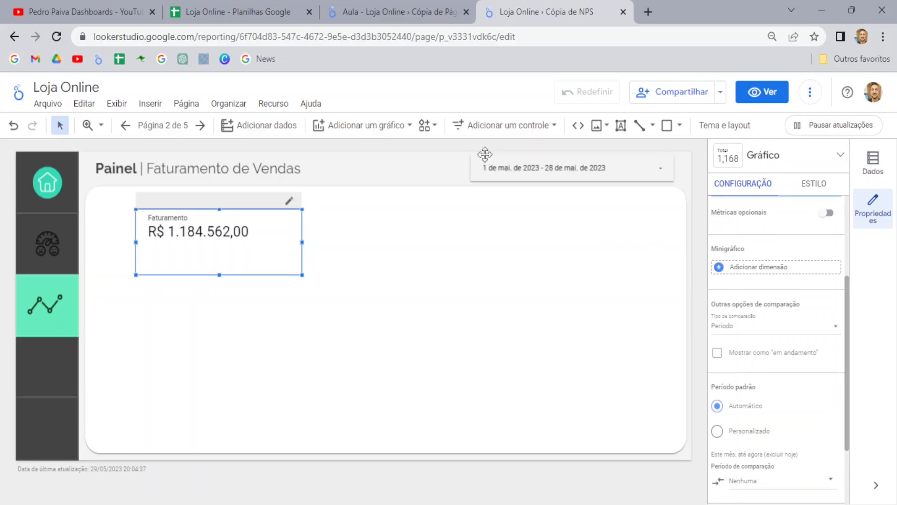
pyautogui.click(399, 5)
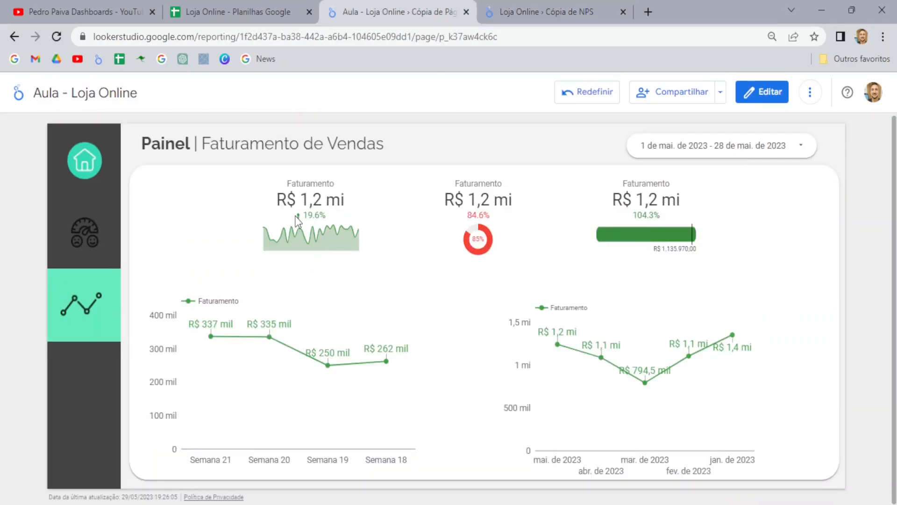
pyautogui.click(530, 3)
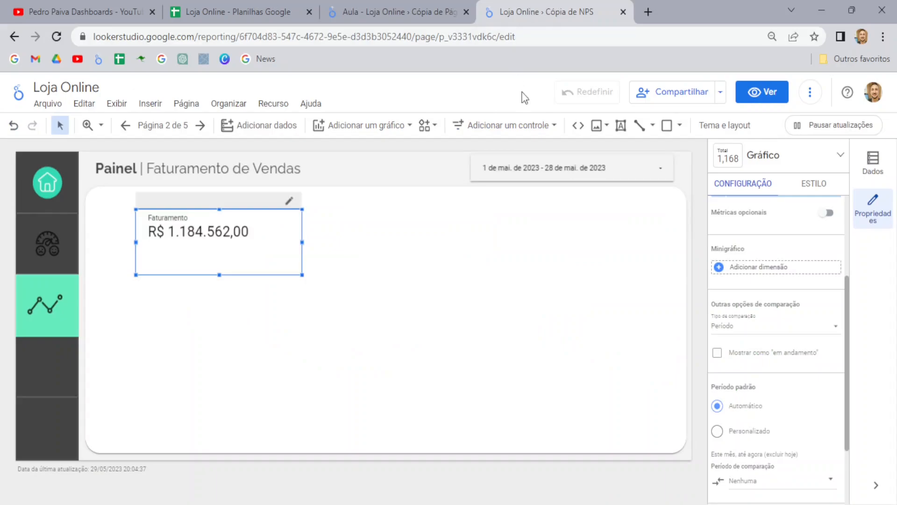
pyautogui.click(748, 268)
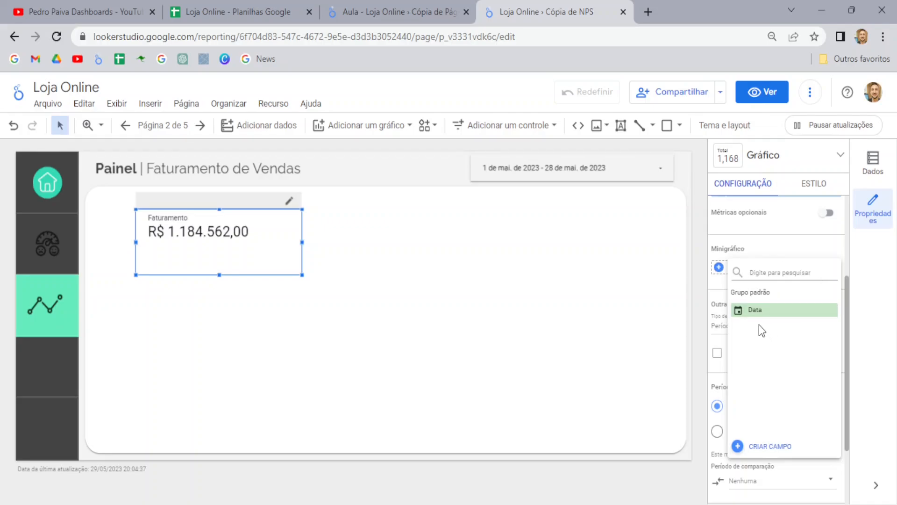
pyautogui.click(773, 311)
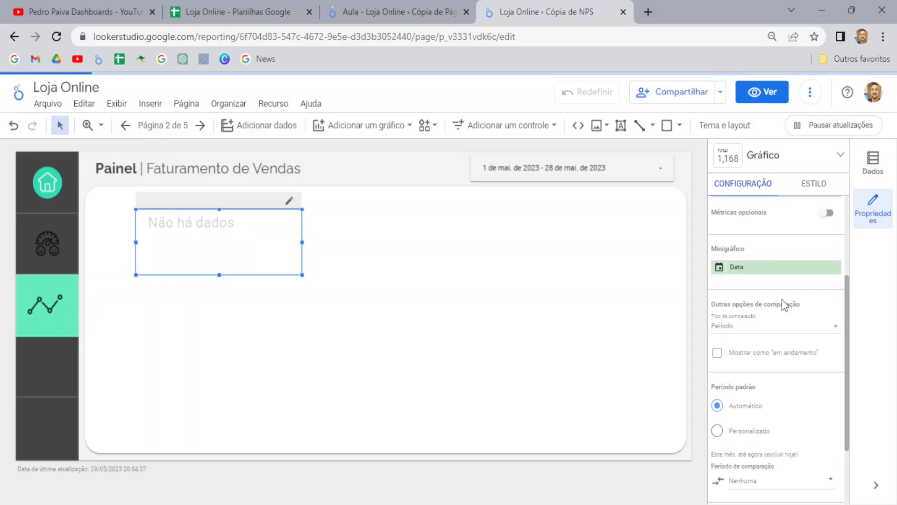
# Check the Data column in the Faturamento sheet and stretch the scorecard downward to give the sparkline more height.
pyautogui.click(231, 12)
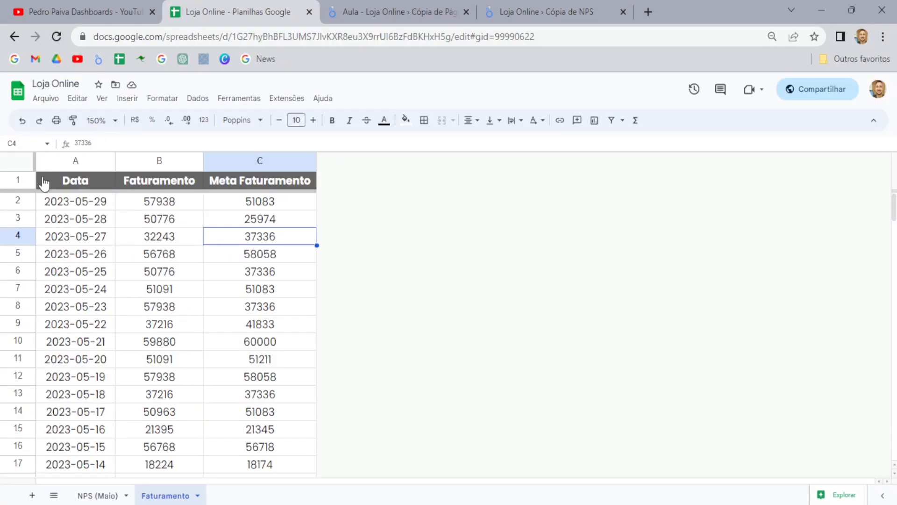
pyautogui.click(61, 161)
pyautogui.click(565, 1)
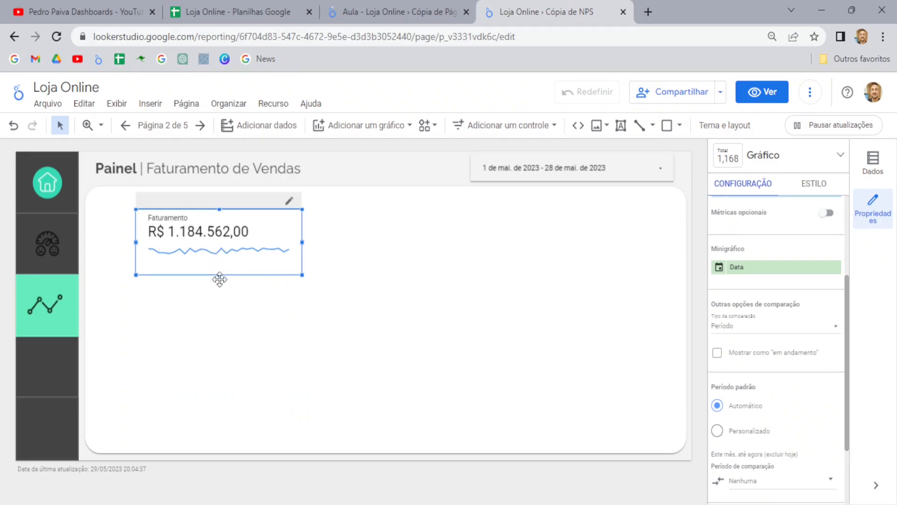
pyautogui.moveTo(219, 275); pyautogui.dragTo(210, 329)
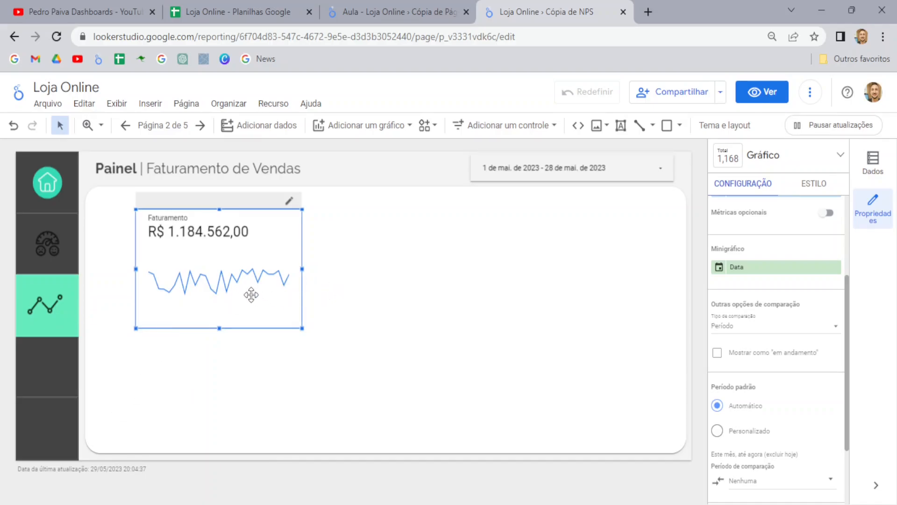
# Examine the daily dates in the Faturamento sheet and the sparkline in the Aula - Loja Online report, then return to the Loja Online report.
pyautogui.click(219, 5)
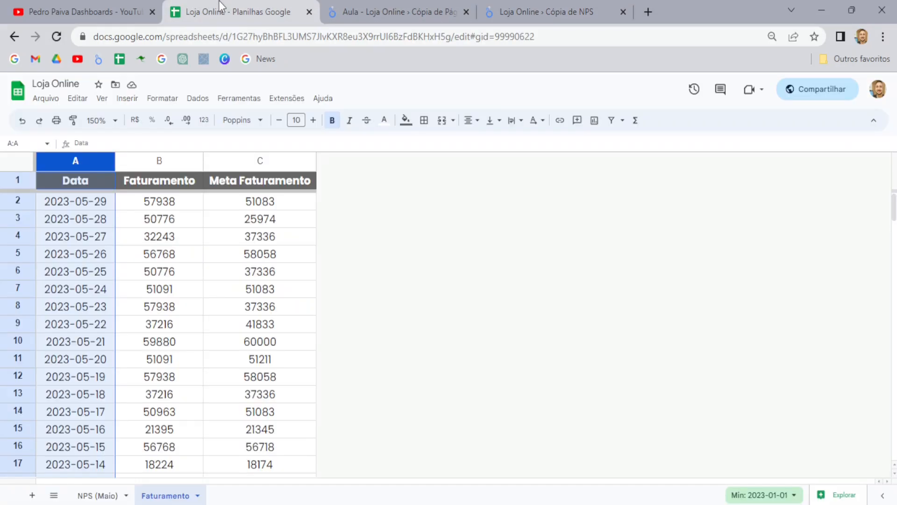
pyautogui.click(62, 207)
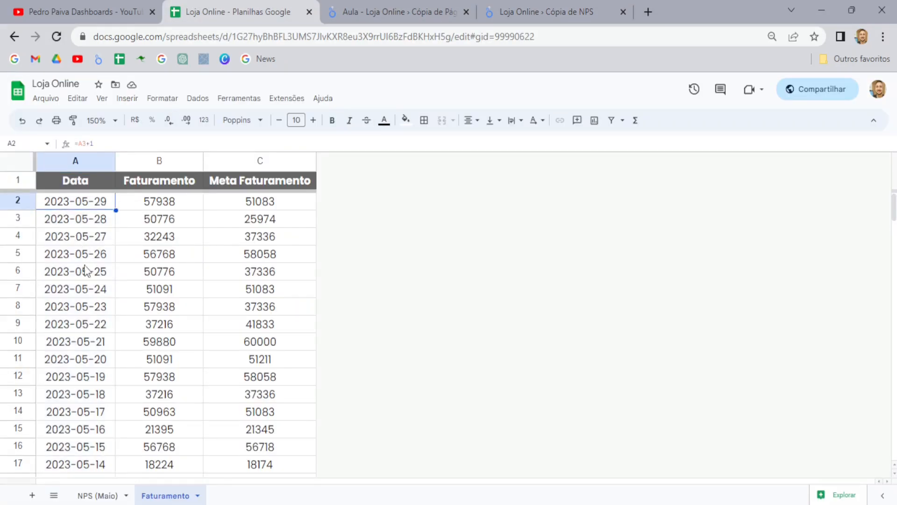
pyautogui.click(408, 2)
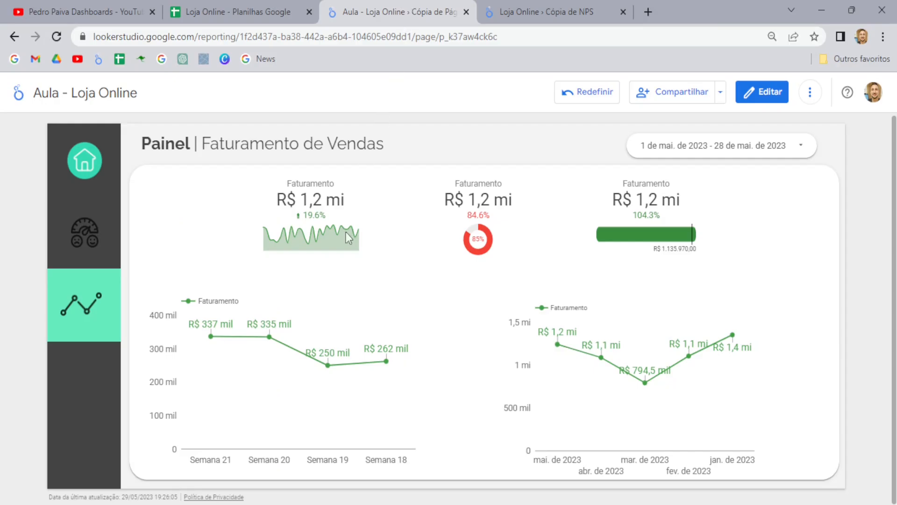
pyautogui.click(532, 3)
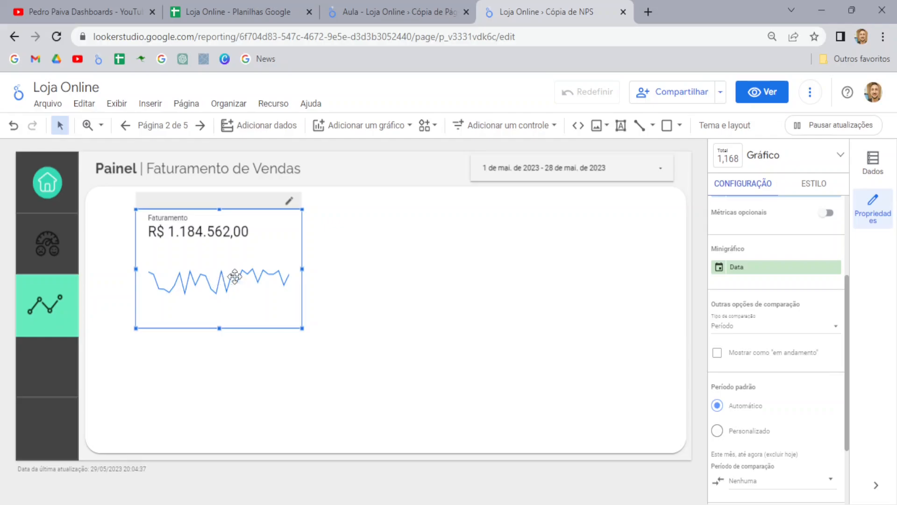
# Try the sparkline's Data dimension with the date type Ano e semana no formato ISO.
pyautogui.click(718, 270)
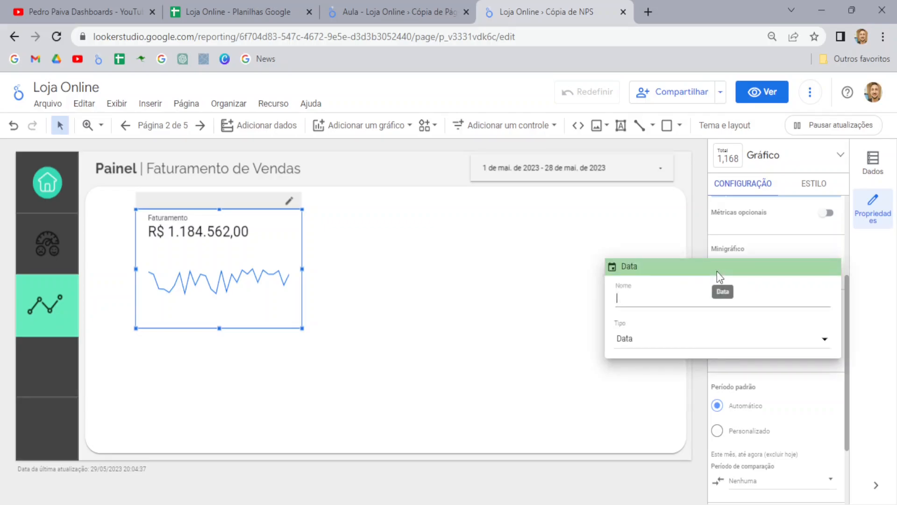
pyautogui.click(649, 345)
pyautogui.moveTo(680, 395)
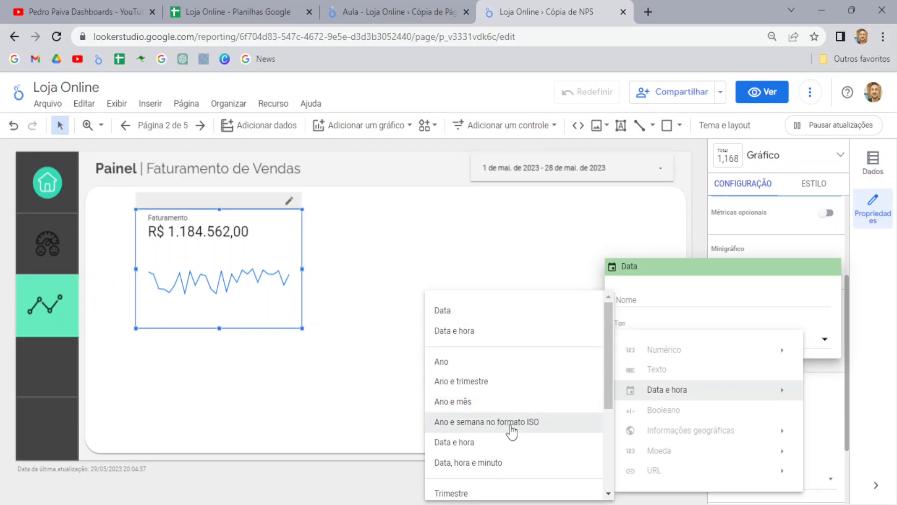
pyautogui.click(480, 424)
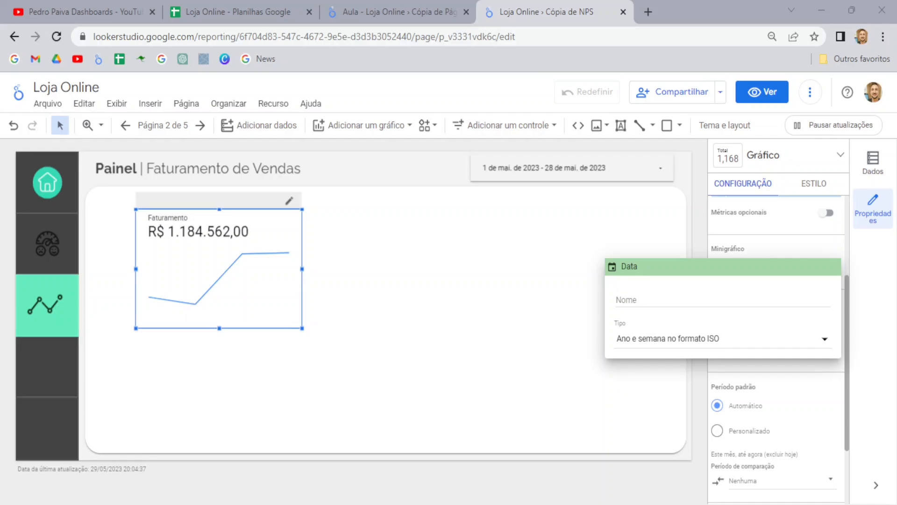
pyautogui.click(452, 165)
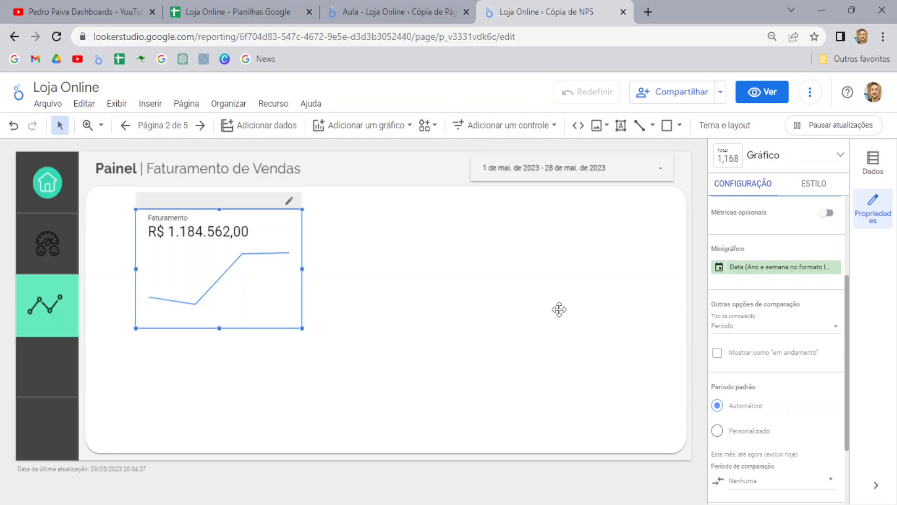
# Set the sparkline dimension's type back to Data.
pyautogui.click(719, 267)
pyautogui.click(671, 344)
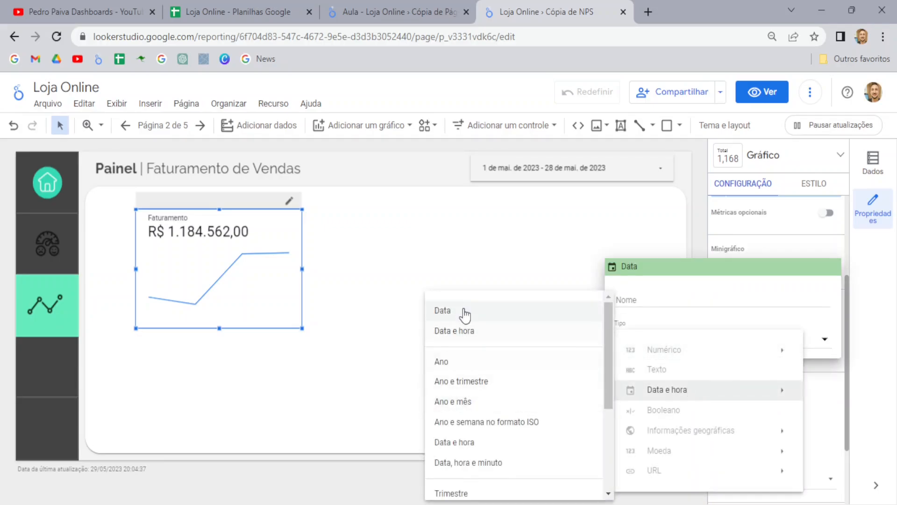
pyautogui.click(463, 310)
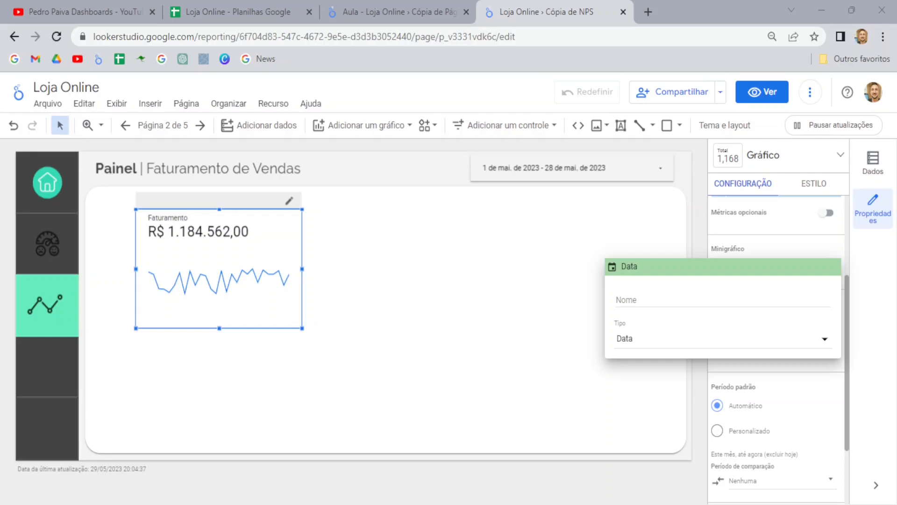
# Enable optional metrics for the Faturamento scorecard and add Meta Faturamento as an optional metric.
pyautogui.click(385, 174)
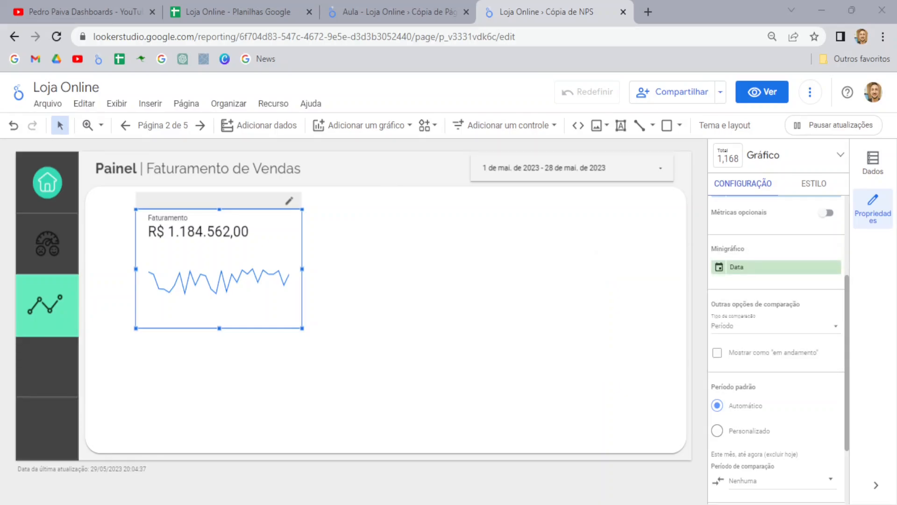
pyautogui.scroll(3, 775, 328)
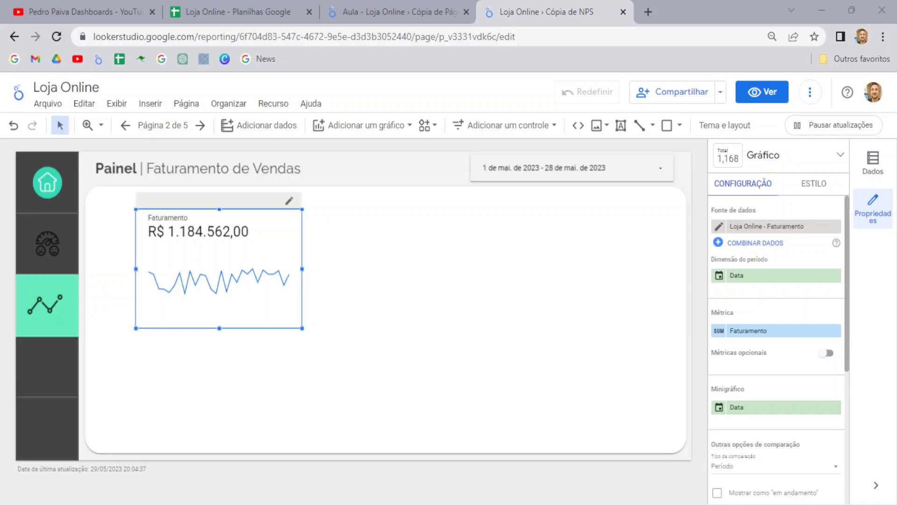
pyautogui.click(827, 353)
pyautogui.scroll(-2, 801, 360)
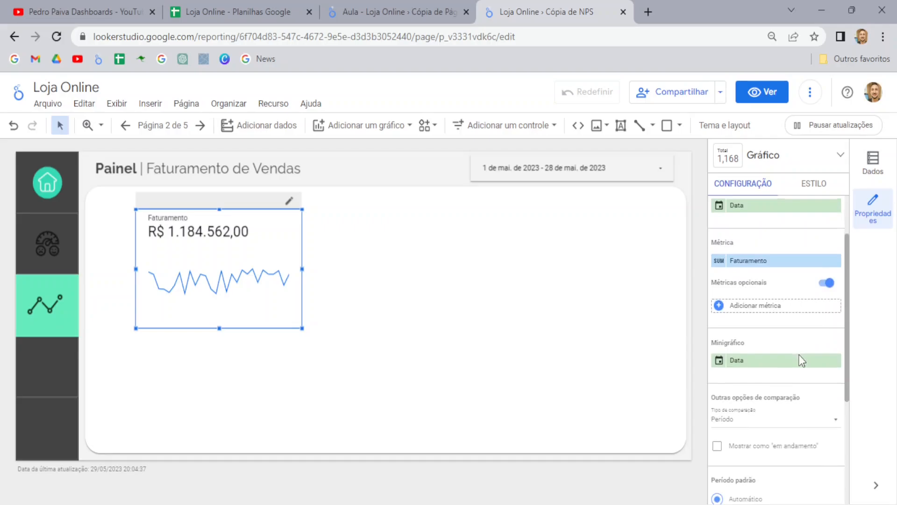
pyautogui.click(757, 308)
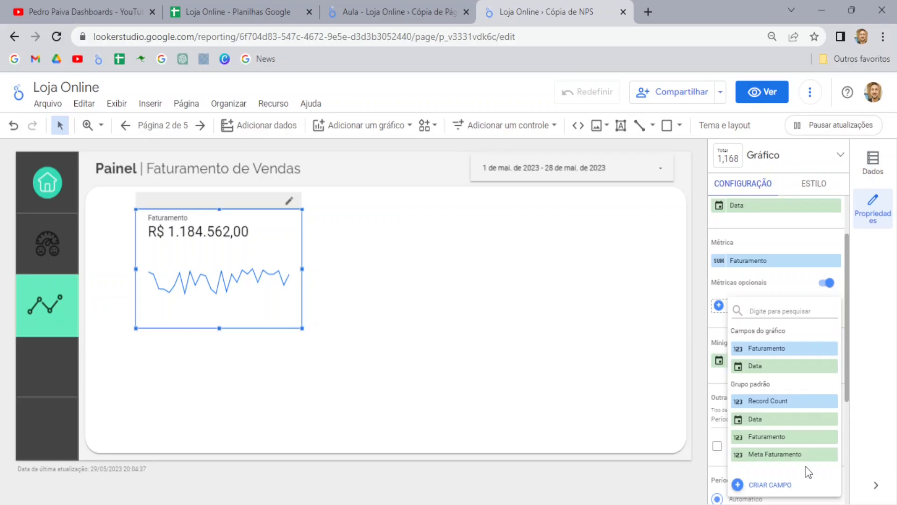
pyautogui.click(785, 454)
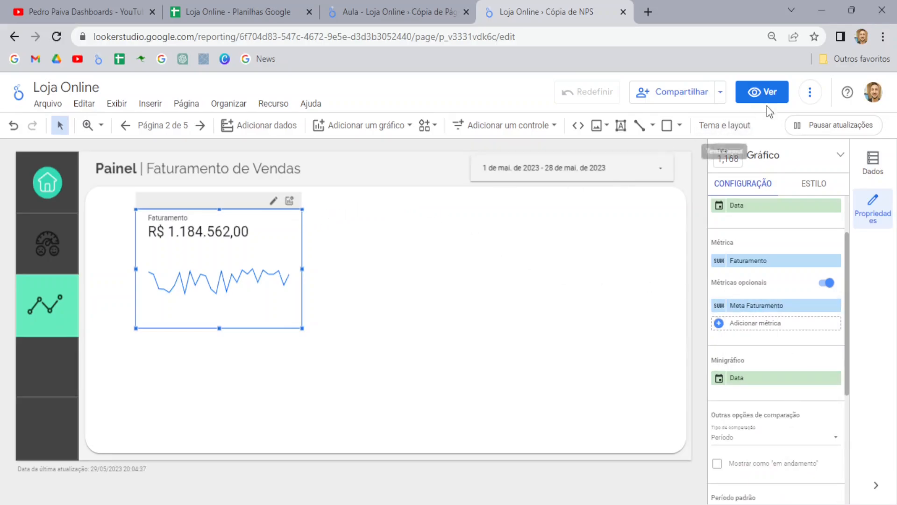
# Preview the report, switch the scorecard to Meta Faturamento and back to Faturamento, and return to editing.
pyautogui.click(767, 93)
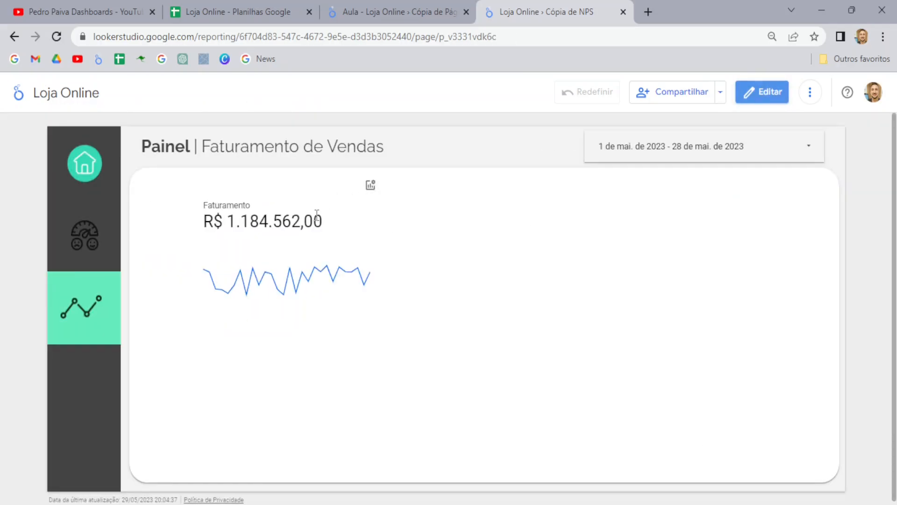
pyautogui.click(370, 187)
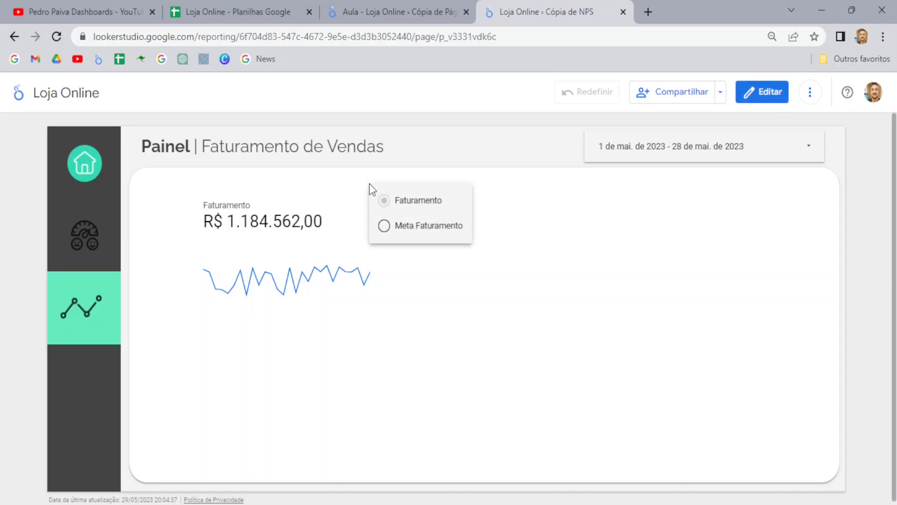
pyautogui.click(384, 227)
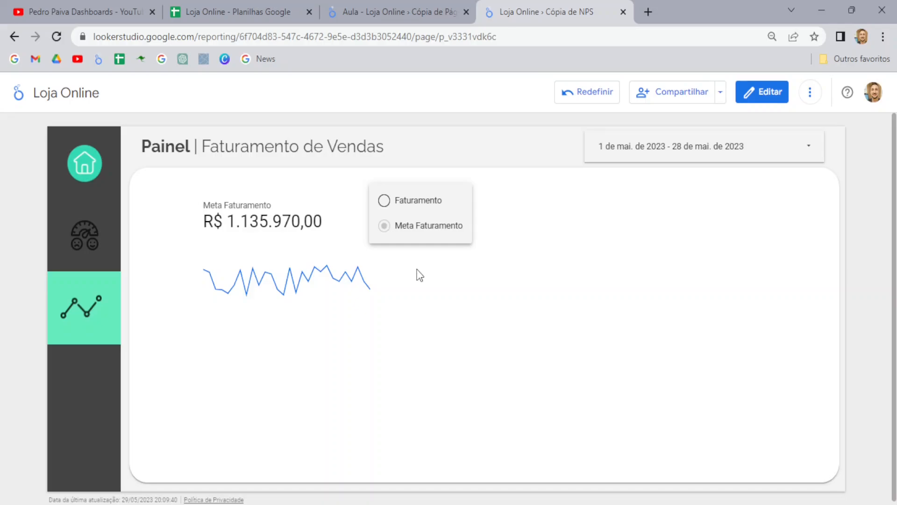
pyautogui.click(385, 201)
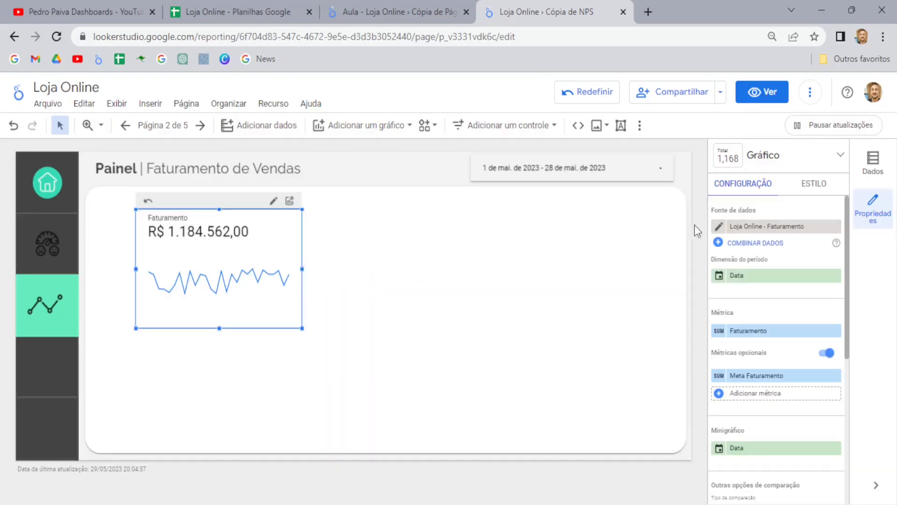
# Compact the scorecard's main metric number, trying decimal precision 0 before setting it to 1.
pyautogui.scroll(-1, 786, 267)
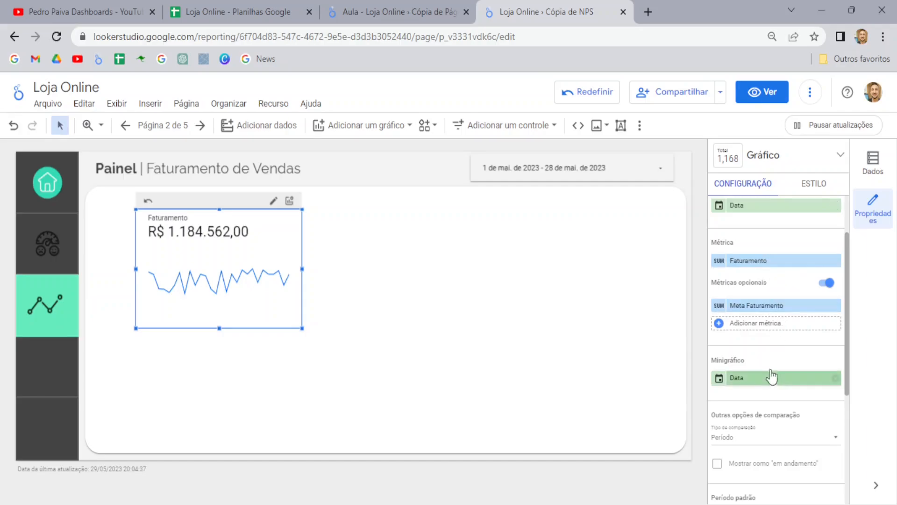
pyautogui.scroll(-1, 761, 285)
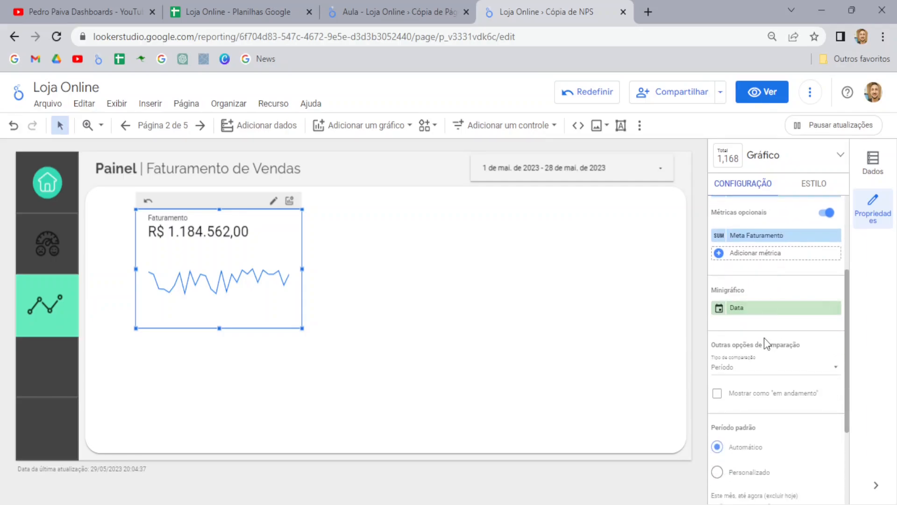
pyautogui.scroll(2, 764, 335)
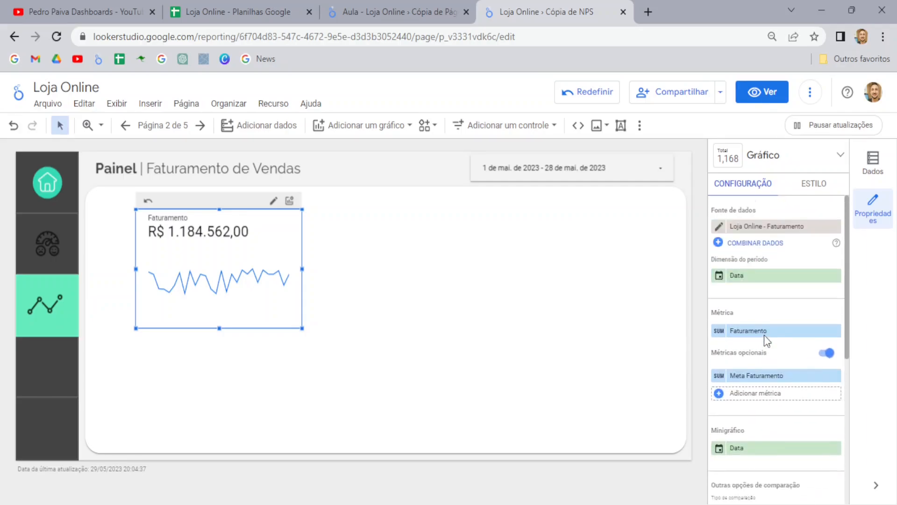
pyautogui.click(813, 187)
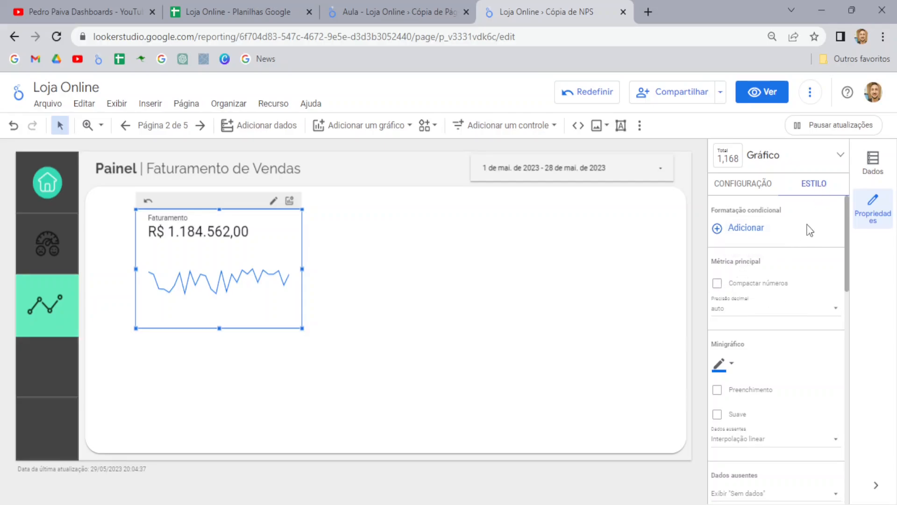
pyautogui.click(717, 283)
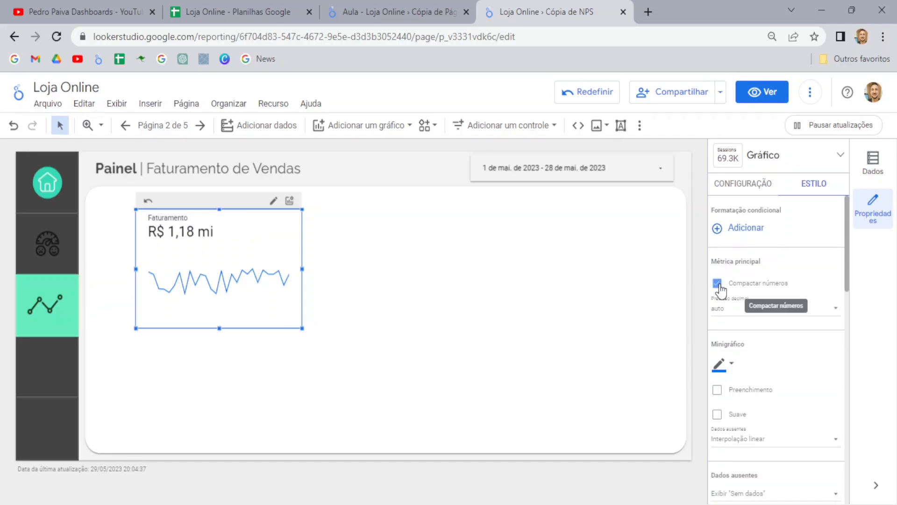
pyautogui.click(737, 317)
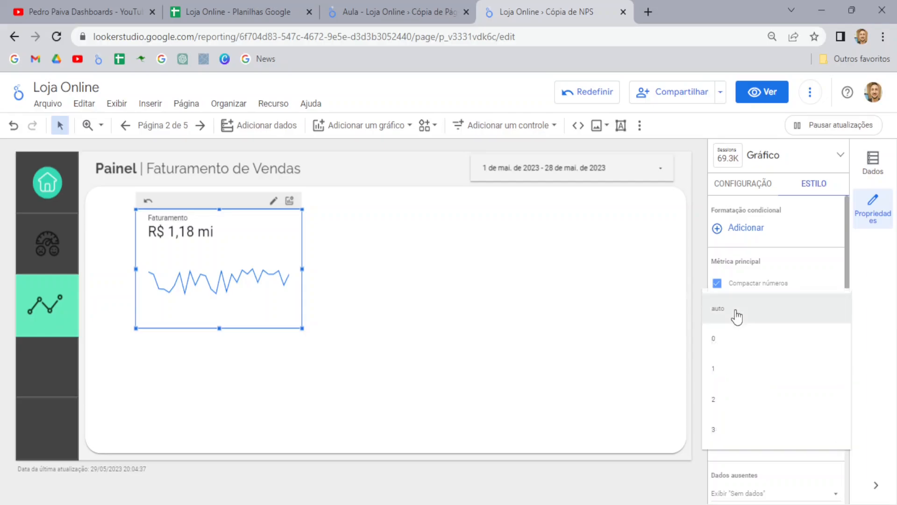
pyautogui.click(730, 337)
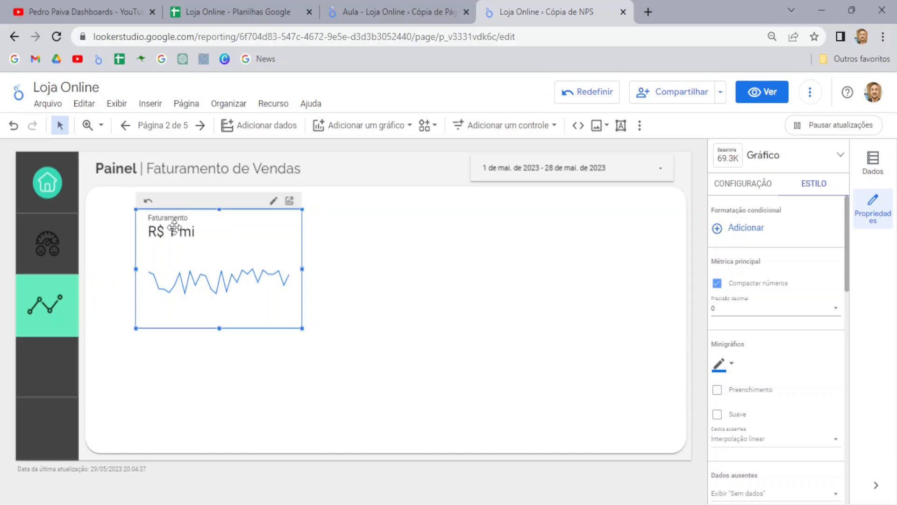
pyautogui.click(739, 310)
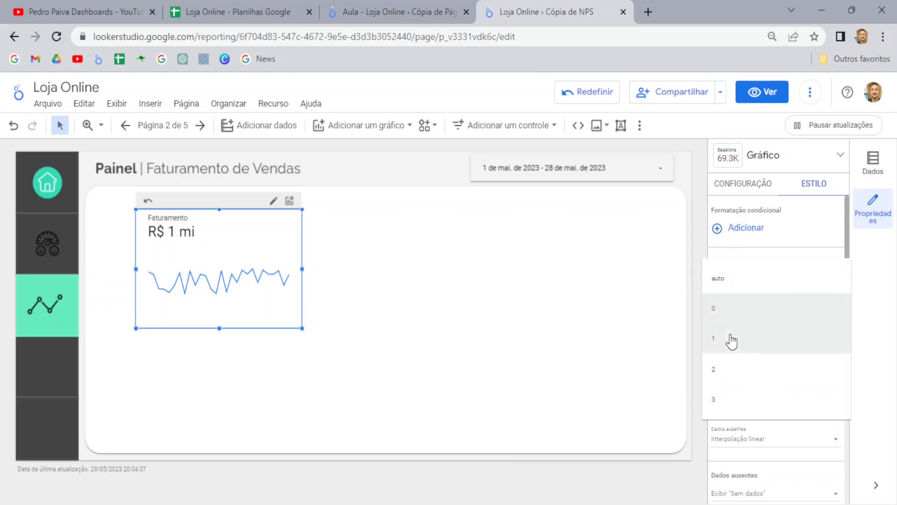
pyautogui.click(731, 339)
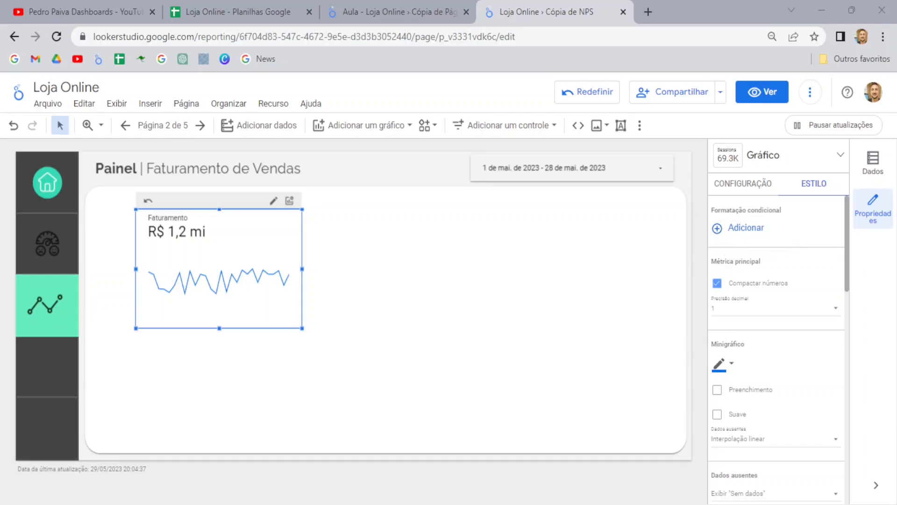
# Change the scorecard's sparkline colour to green.
pyautogui.scroll(-2, 776, 351)
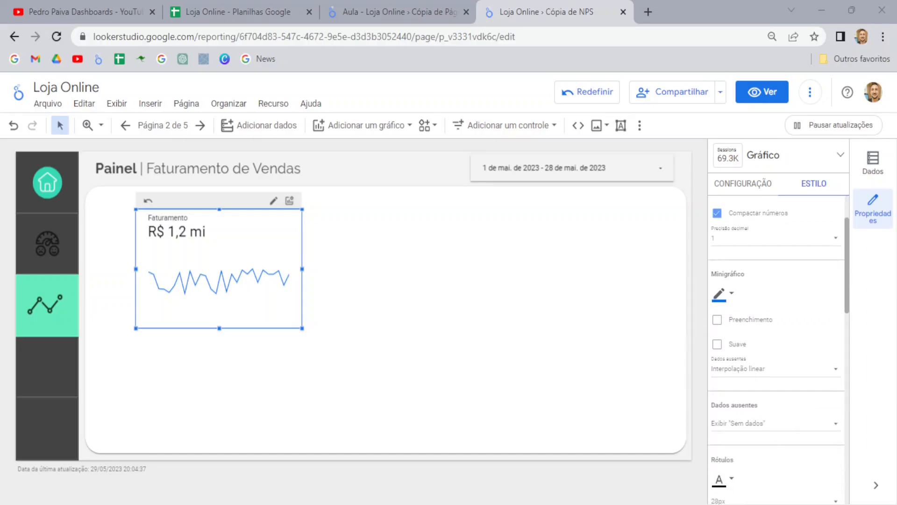
pyautogui.scroll(-2, 775, 351)
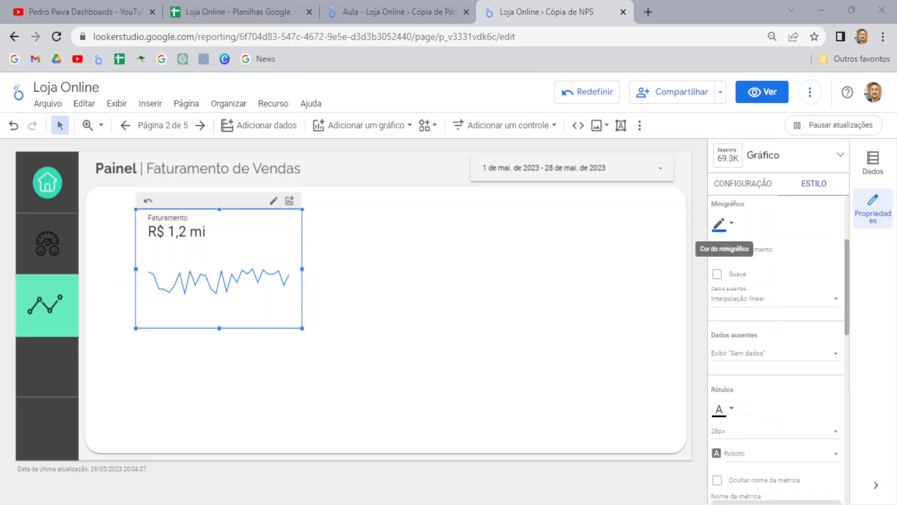
pyautogui.click(725, 233)
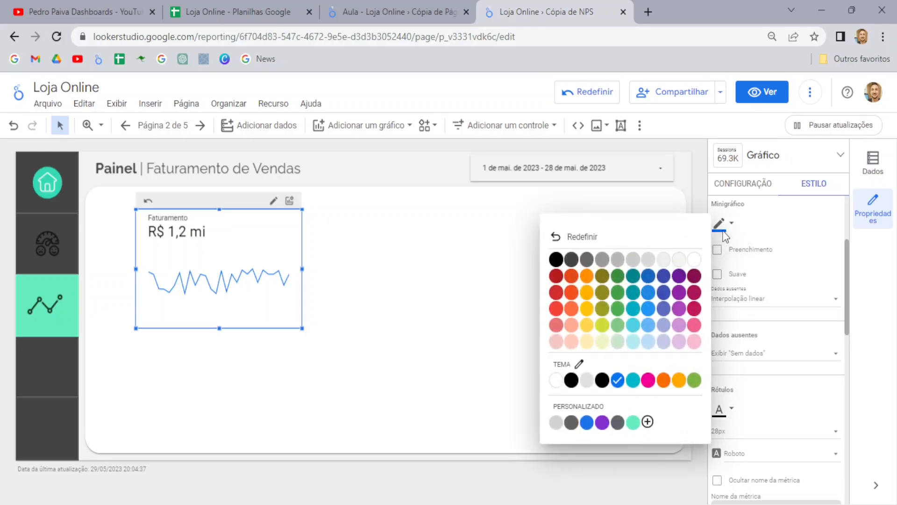
pyautogui.click(618, 292)
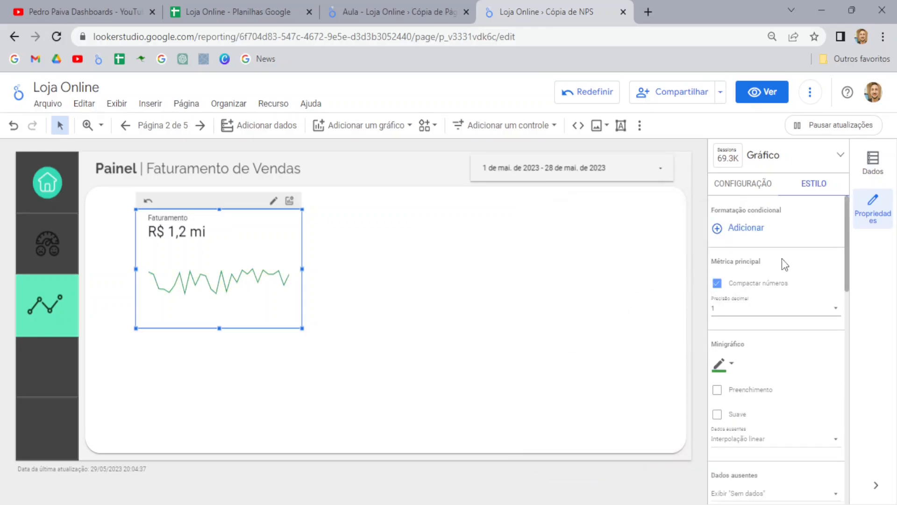
# Turn on the fill (Preenchimento) and smoothing (Suave) options for the scorecard's sparkline.
pyautogui.scroll(-2, 771, 250)
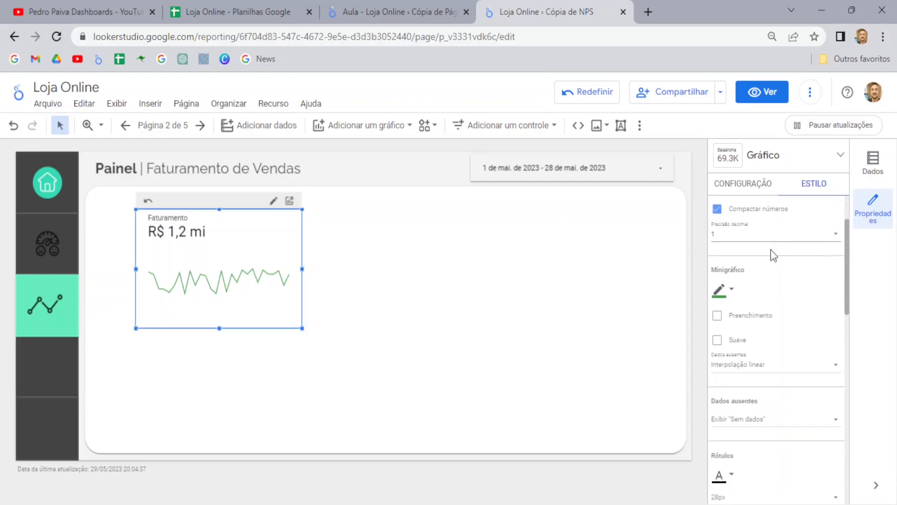
pyautogui.scroll(-2, 774, 259)
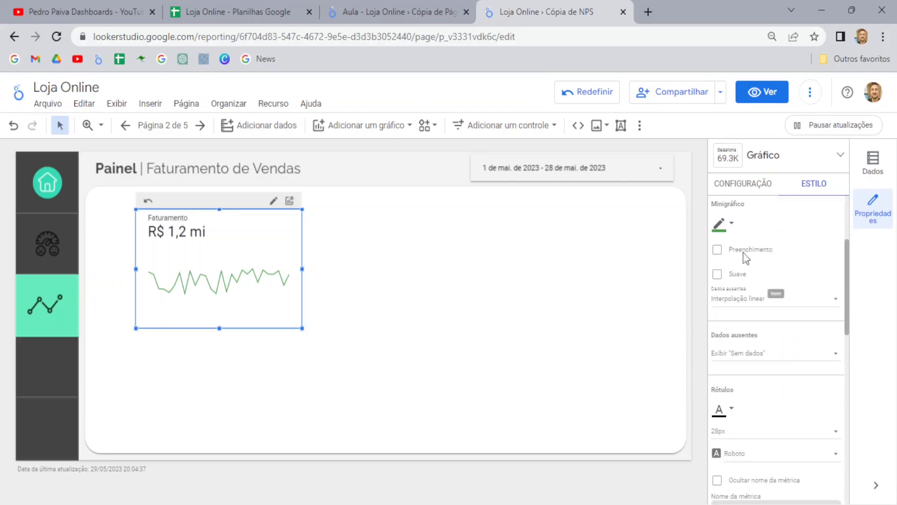
pyautogui.click(718, 251)
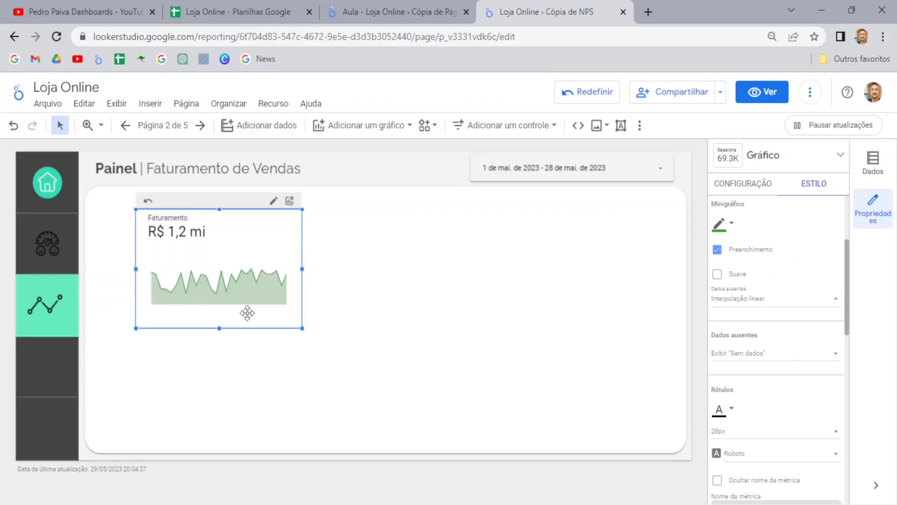
pyautogui.click(718, 274)
# Centre the scorecard's metric name, metric value and comparison labels.
pyautogui.scroll(-2, 821, 343)
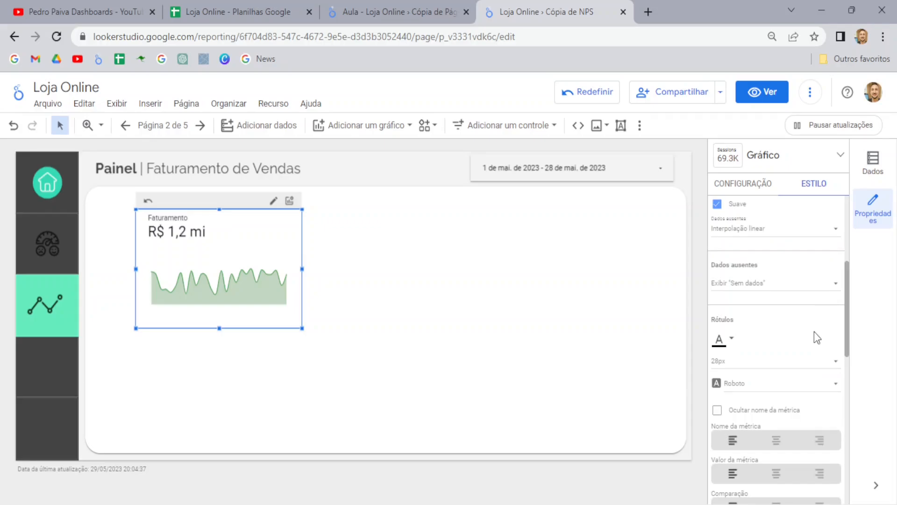
pyautogui.scroll(-2, 800, 318)
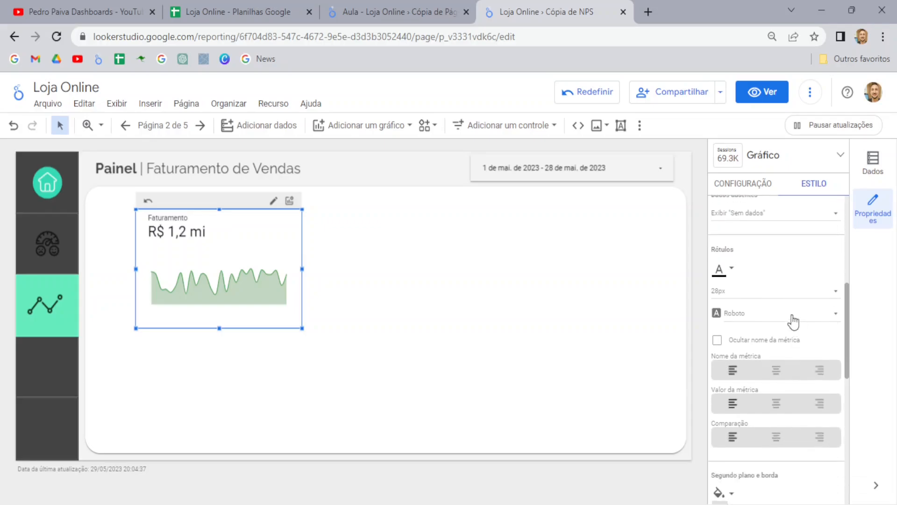
pyautogui.scroll(-4, 747, 271)
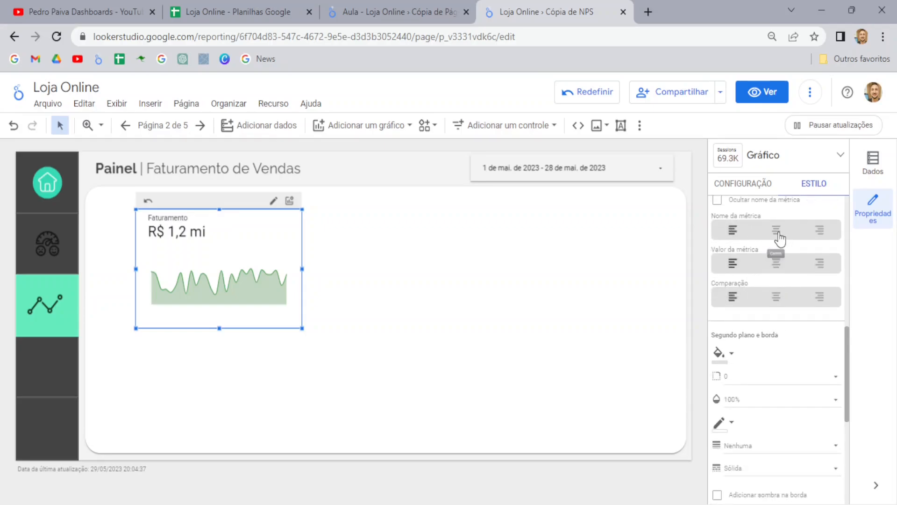
pyautogui.click(777, 232)
pyautogui.click(777, 263)
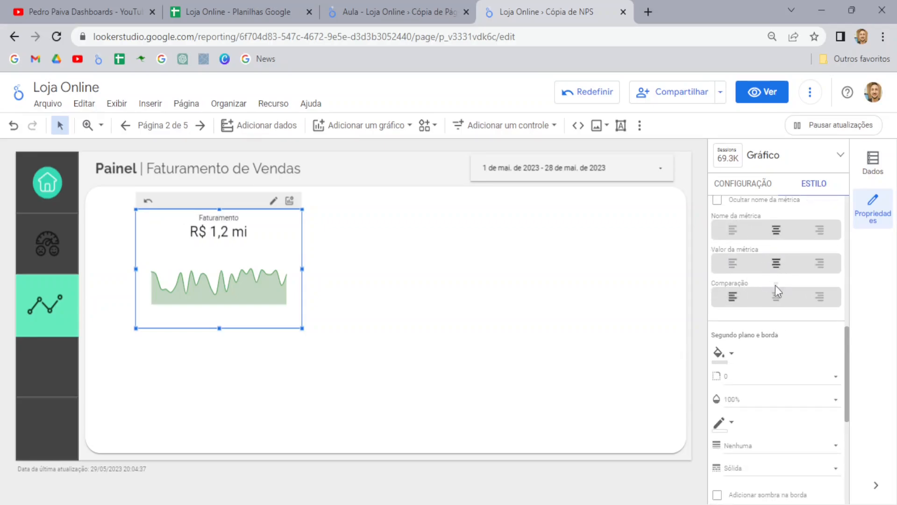
pyautogui.click(775, 300)
# Review the scorecard's remaining style settings and its comparison type options, keeping the comparison type as Período.
pyautogui.scroll(-4, 793, 285)
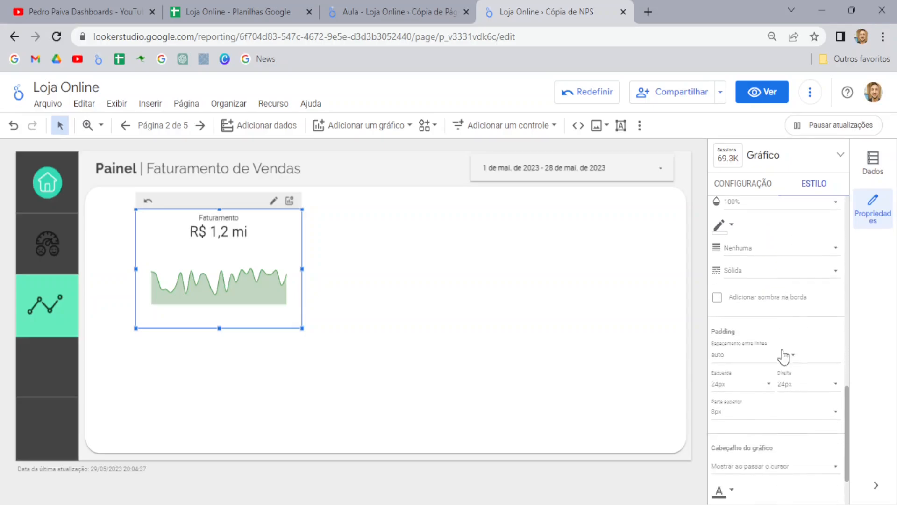
pyautogui.scroll(10, 773, 363)
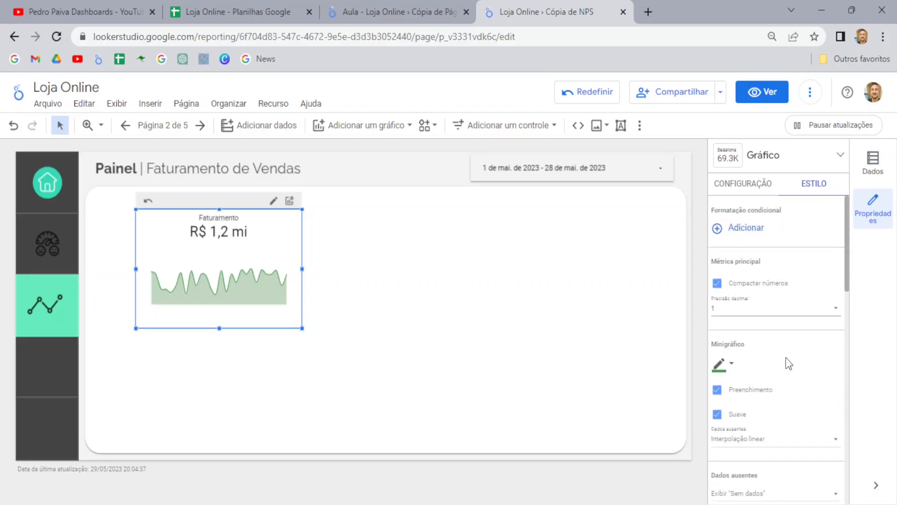
pyautogui.click(750, 184)
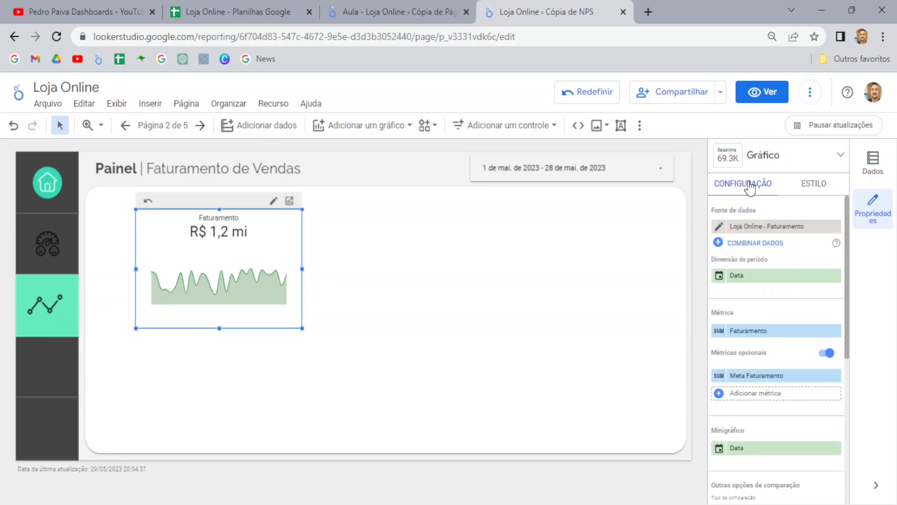
pyautogui.scroll(-4, 783, 244)
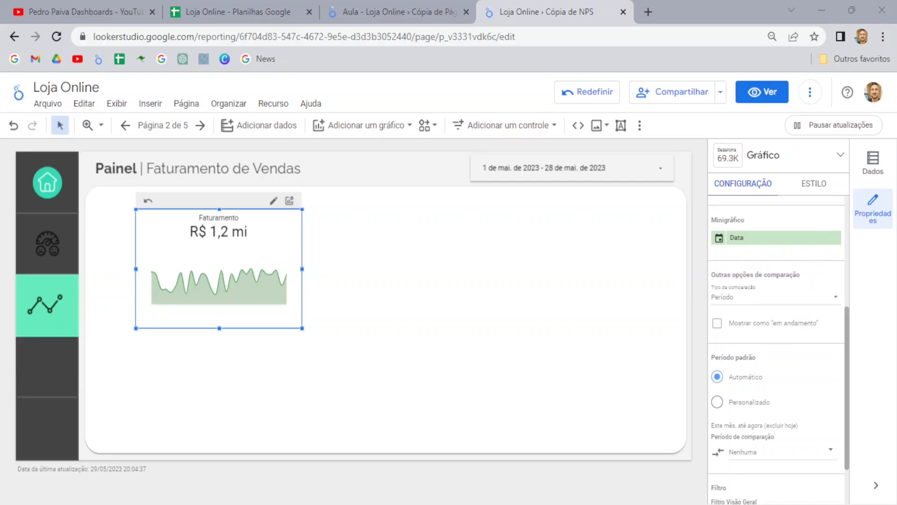
pyautogui.click(768, 303)
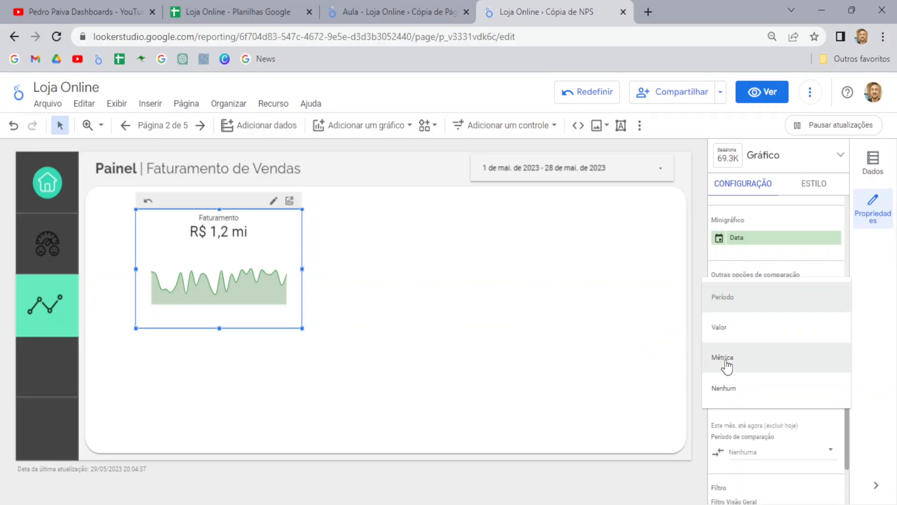
pyautogui.click(728, 301)
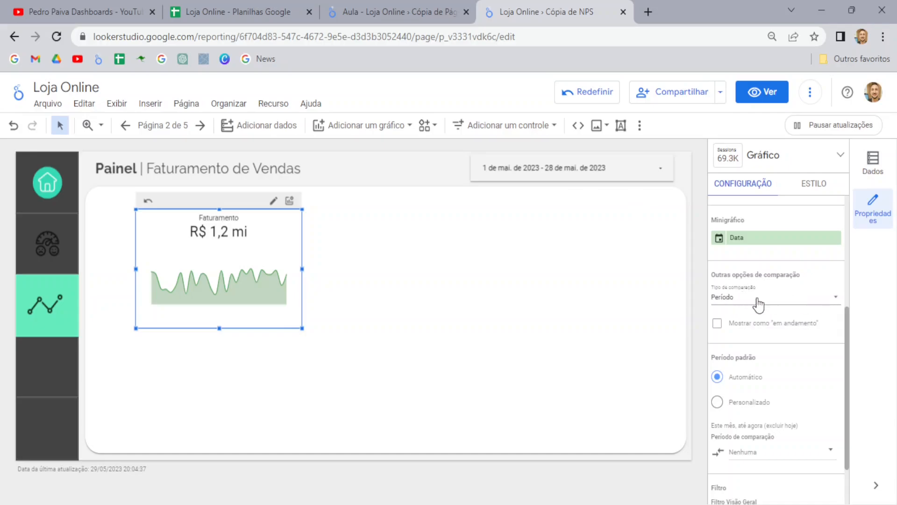
# Set the scorecard's comparison period (Período de comparação) to Período anterior and apply it.
pyautogui.scroll(-1, 758, 304)
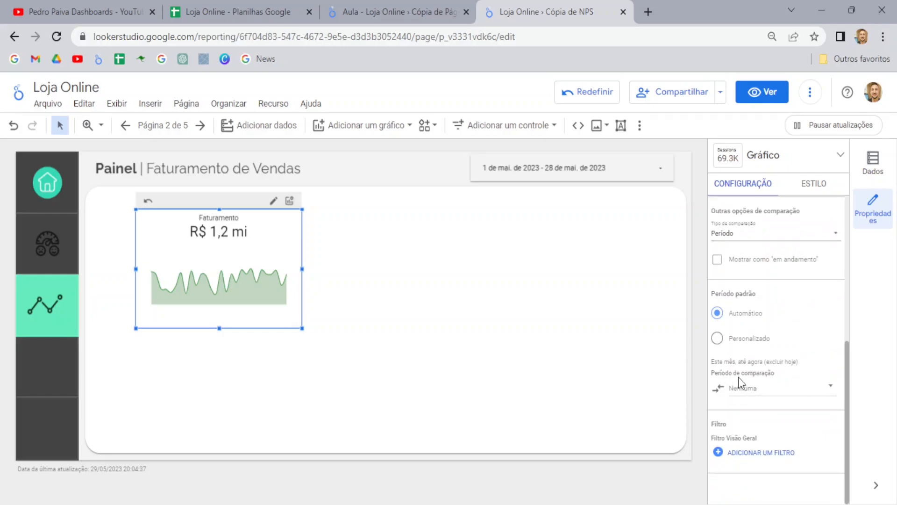
pyautogui.click(785, 392)
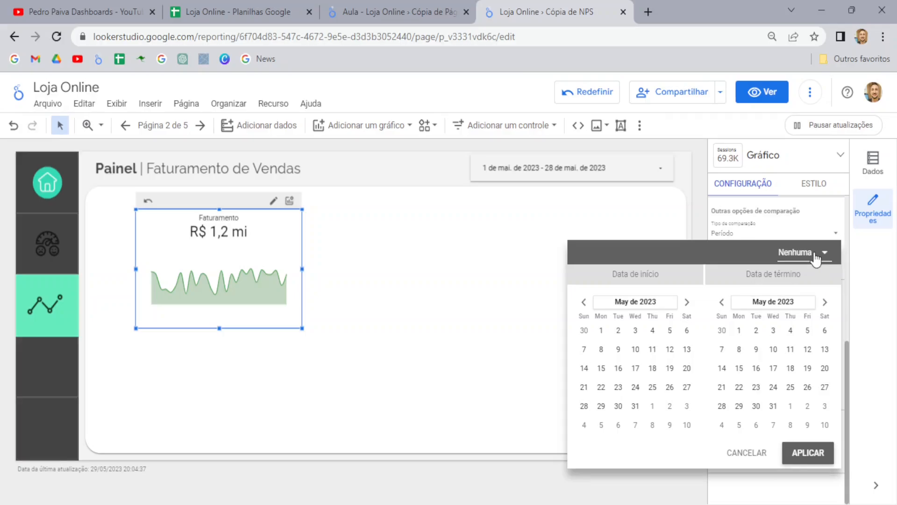
pyautogui.click(816, 258)
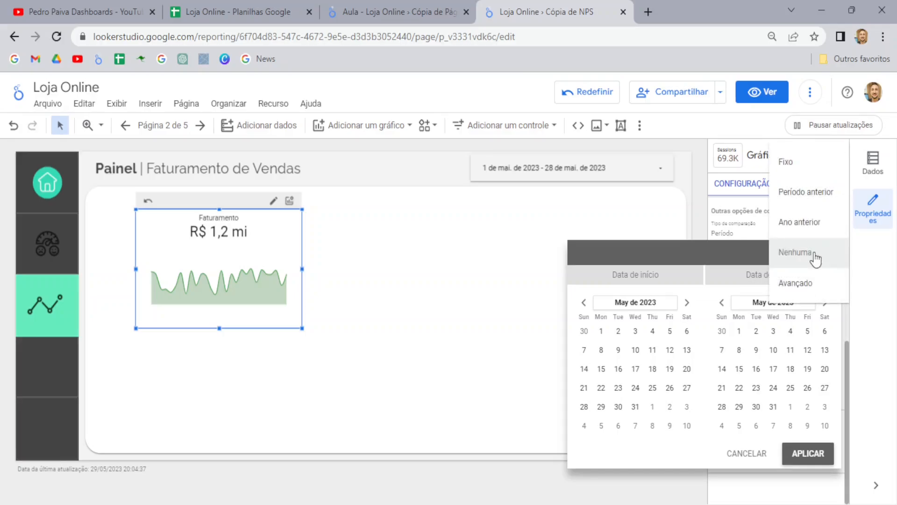
pyautogui.click(802, 198)
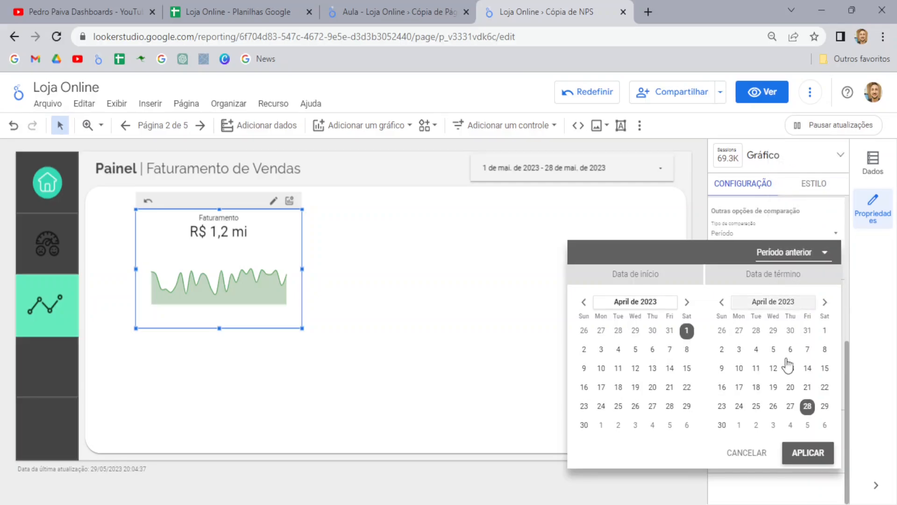
pyautogui.click(808, 453)
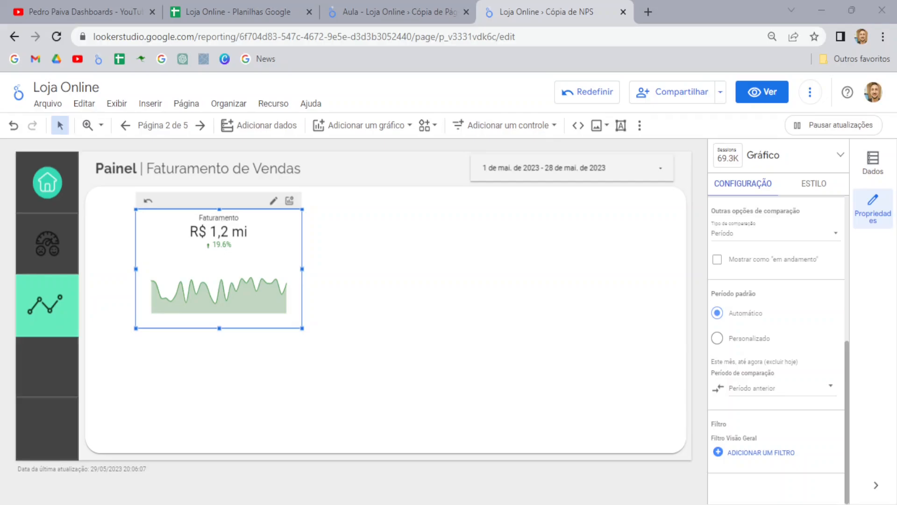
# Increase the font size of the scorecard's labels (Rótulos) to 36px.
pyautogui.click(811, 187)
pyautogui.scroll(-5, 797, 269)
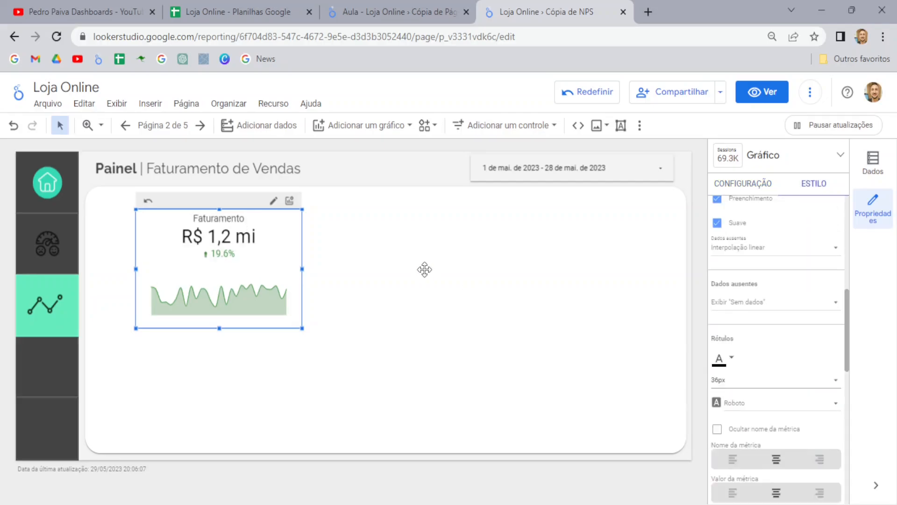
# Turn on the Mostrar como "em andamento" comparison option for the Faturamento scorecard.
pyautogui.click(736, 183)
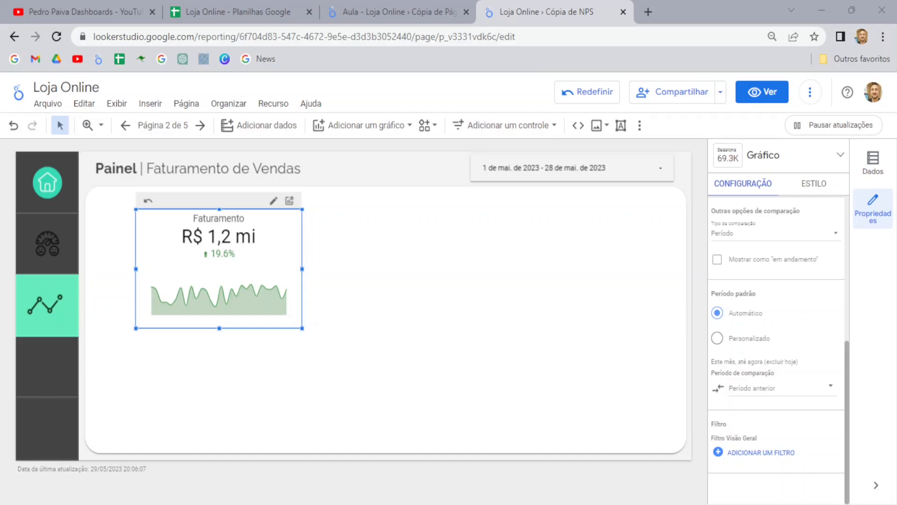
pyautogui.scroll(3, 775, 327)
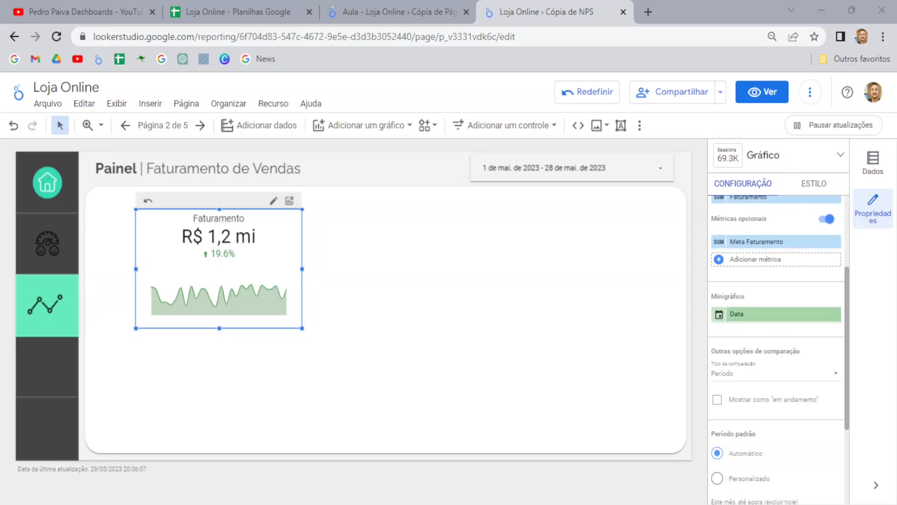
pyautogui.scroll(-2, 776, 313)
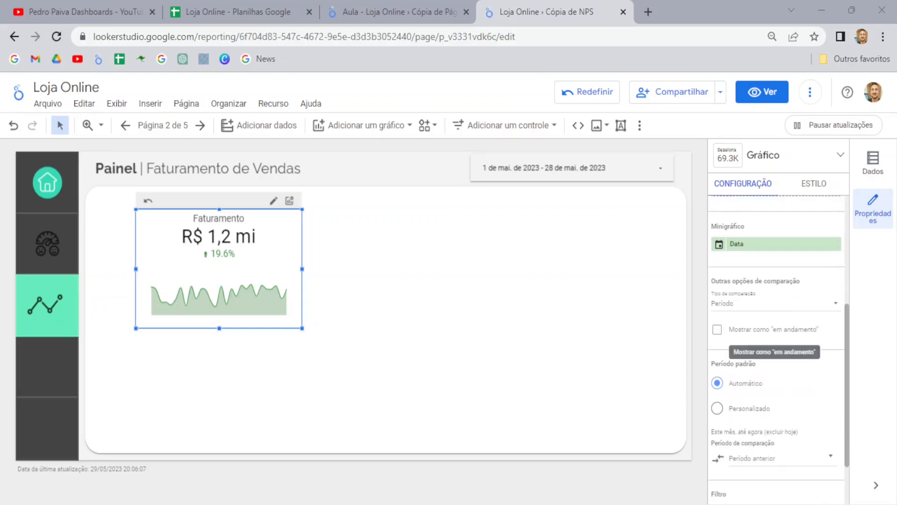
pyautogui.click(716, 329)
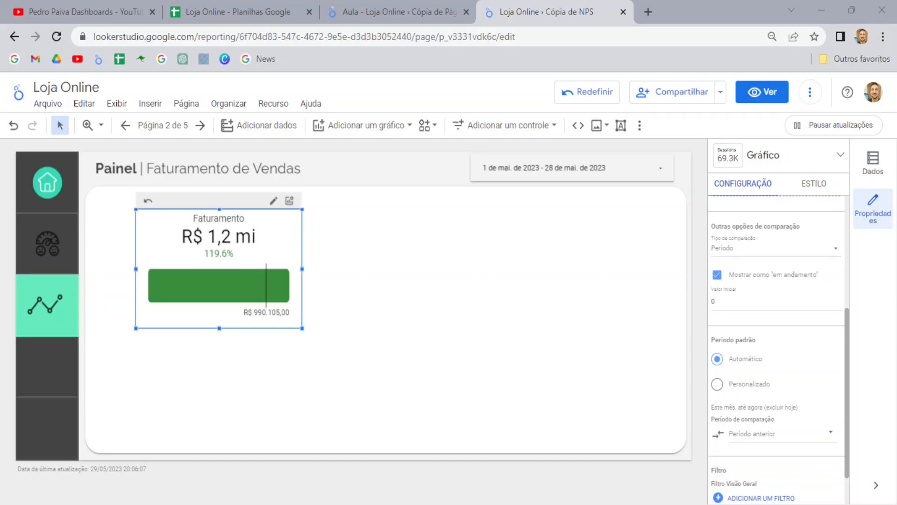
# Change the scorecard's visual progress style (Progresso visual) to Círculos.
pyautogui.click(814, 187)
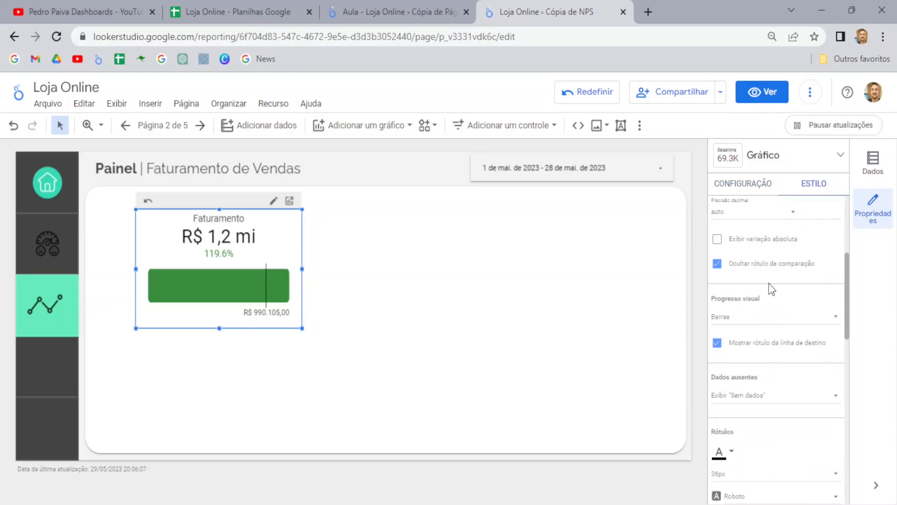
pyautogui.click(748, 317)
pyautogui.click(747, 350)
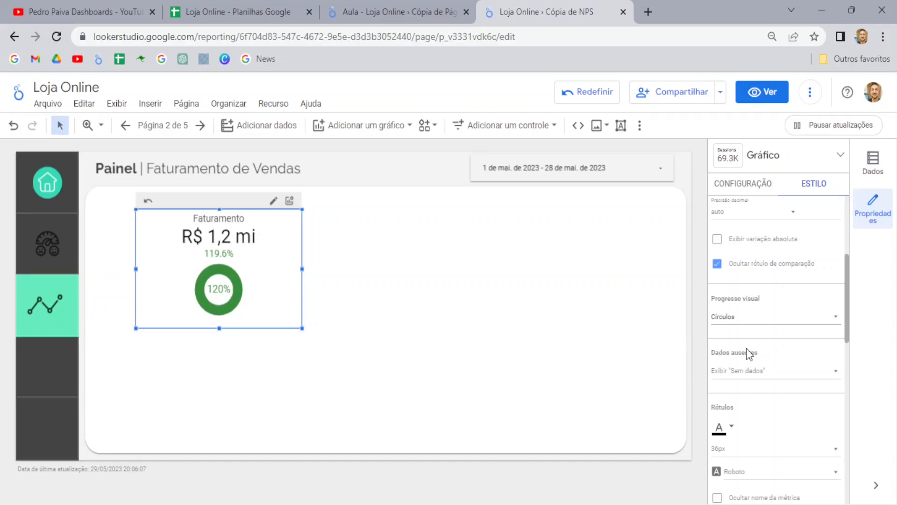
# Duplicate the Faturamento scorecard and place the copy to the right of the original, slightly higher.
pyautogui.scroll(2, 747, 349)
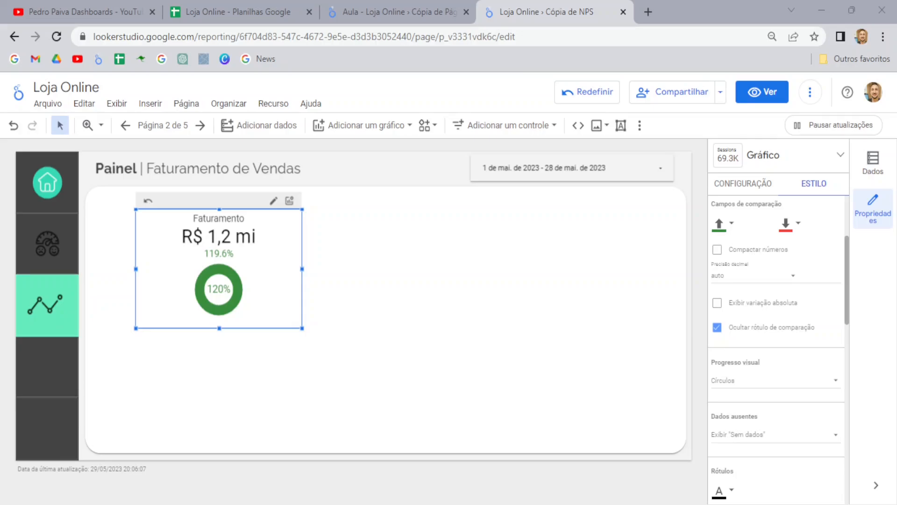
pyautogui.click(753, 186)
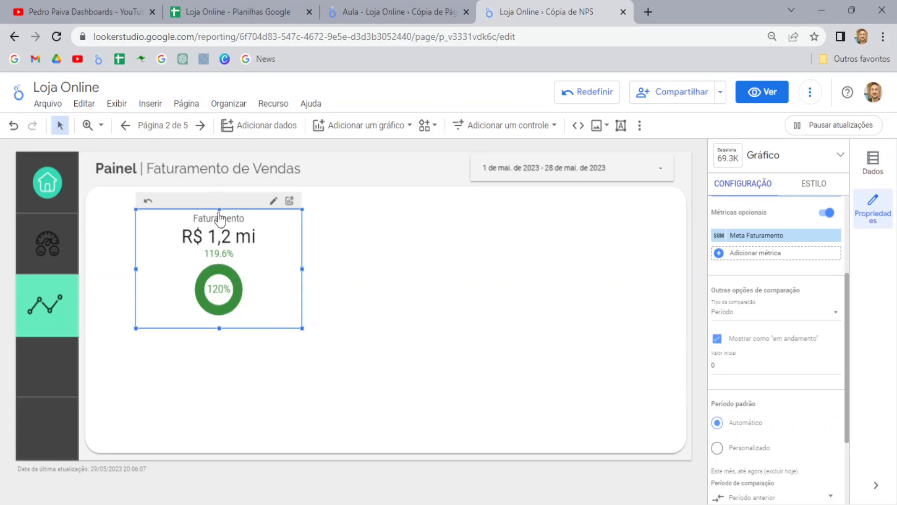
pyautogui.moveTo(256, 215); pyautogui.dragTo(425, 193)
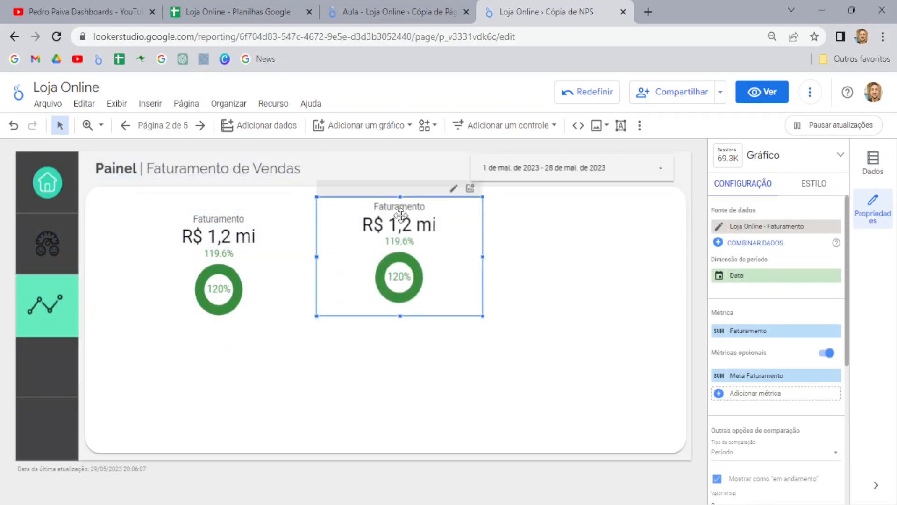
# Set the copied scorecard's comparison type to Valor with a target value (Valor desejado) of 1500000.
pyautogui.scroll(-1, 798, 259)
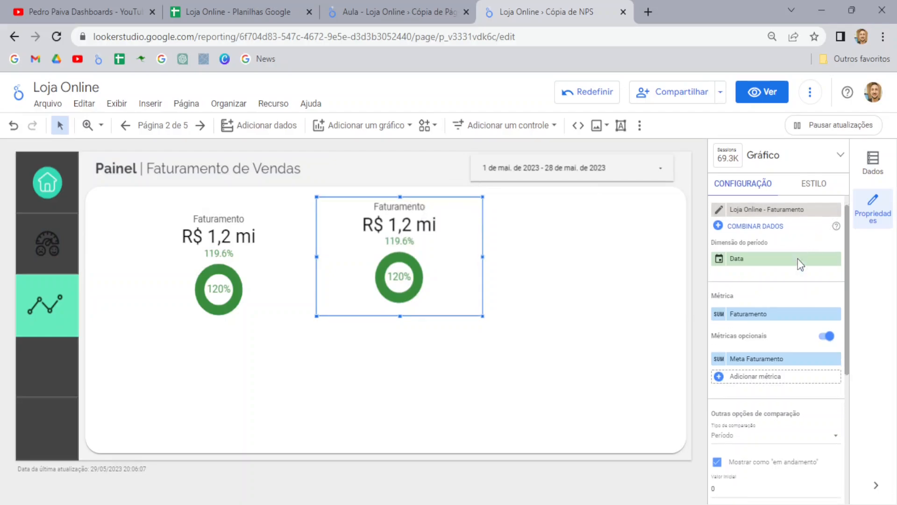
pyautogui.scroll(-4, 797, 259)
pyautogui.scroll(1, 766, 317)
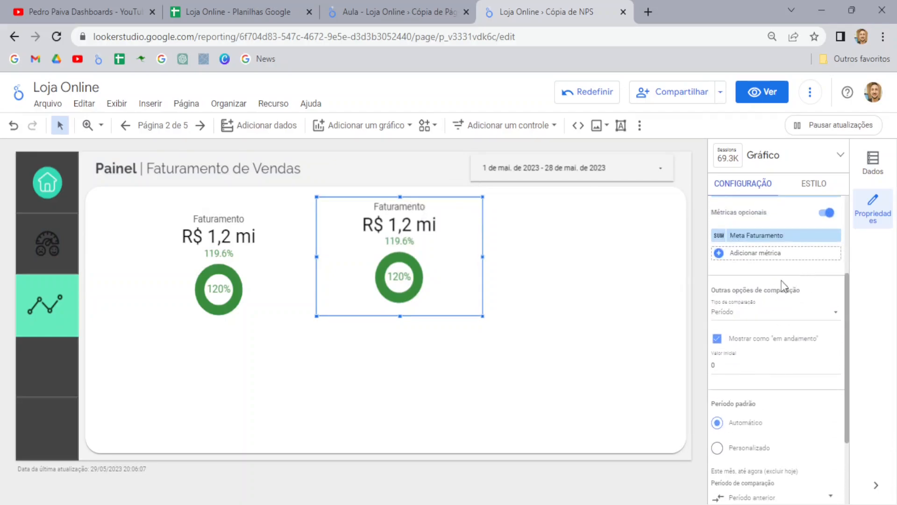
pyautogui.click(764, 324)
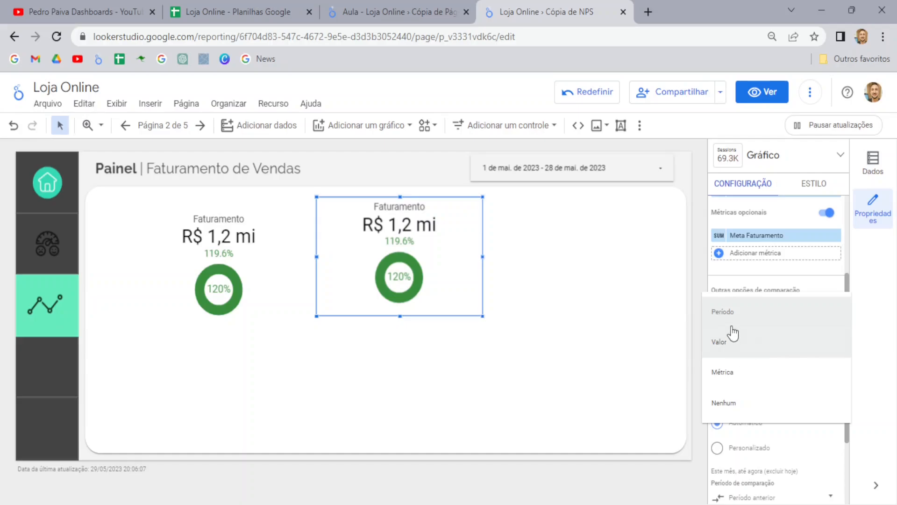
pyautogui.click(735, 343)
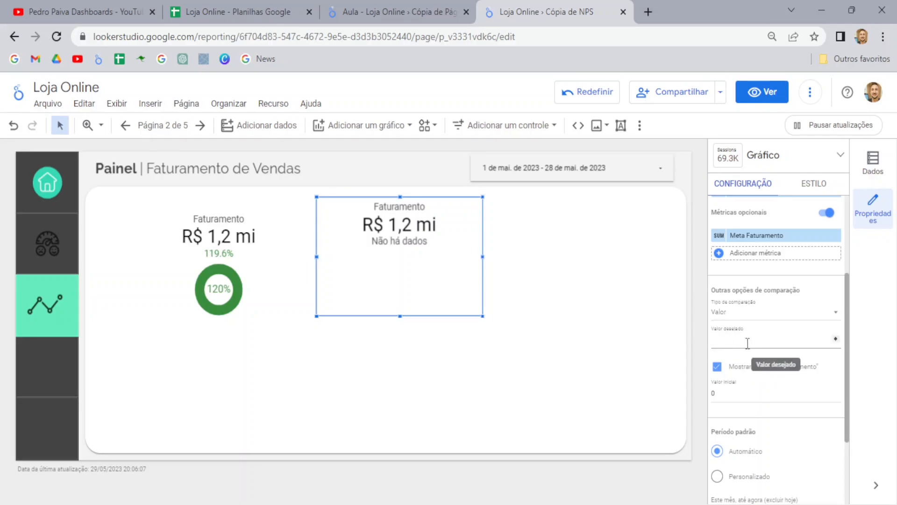
pyautogui.click(766, 339)
pyautogui.write('1500')
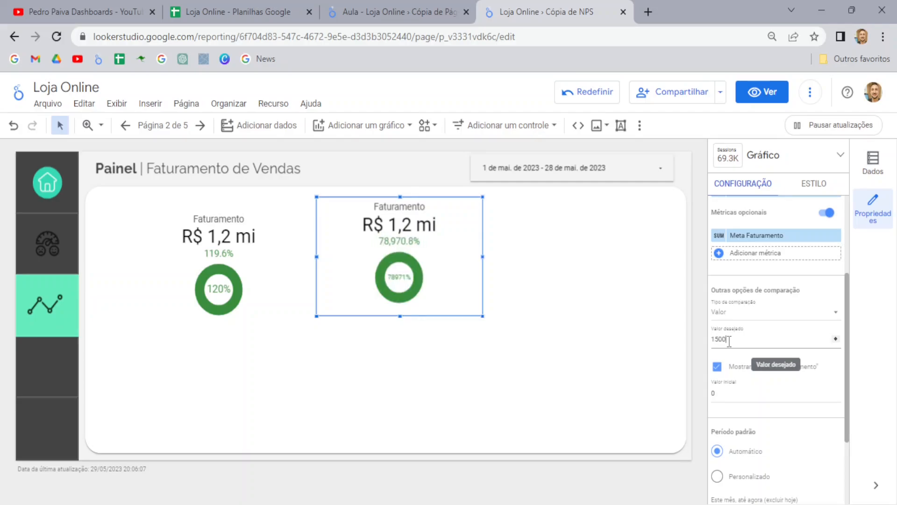
pyautogui.write('000')
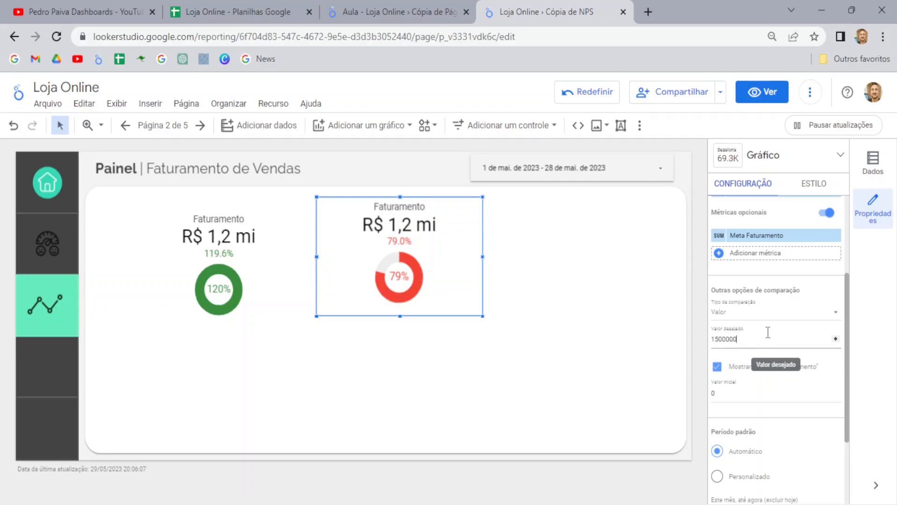
pyautogui.moveTo(746, 335); pyautogui.dragTo(711, 338)
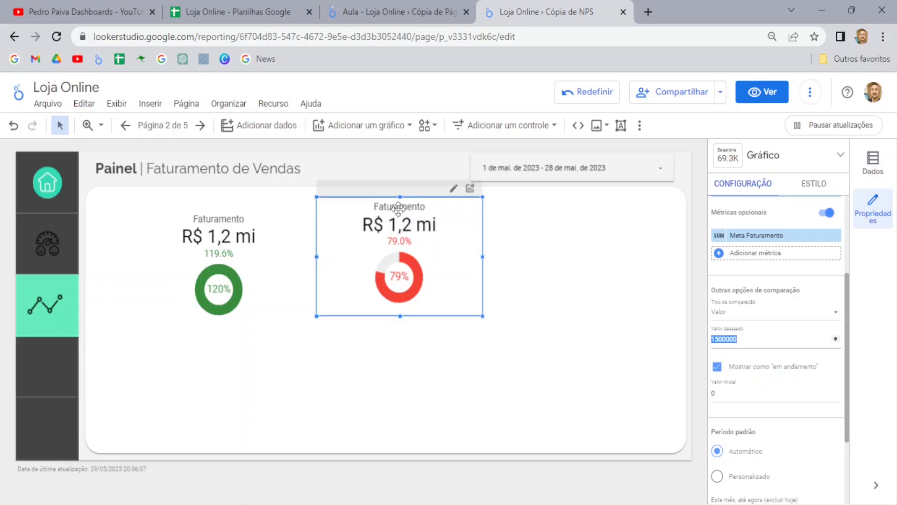
pyautogui.click(745, 338)
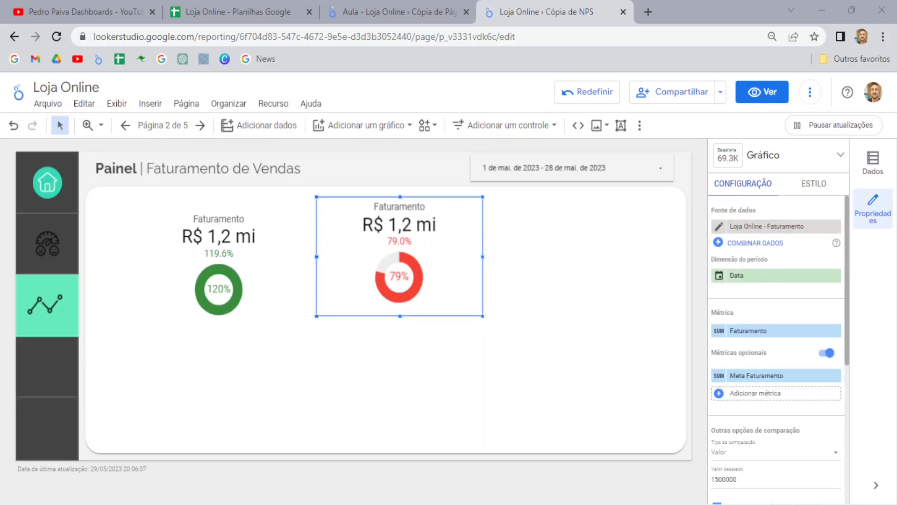
# Change the second scorecard's visual progress style (Progresso visual) to Barras.
pyautogui.click(815, 185)
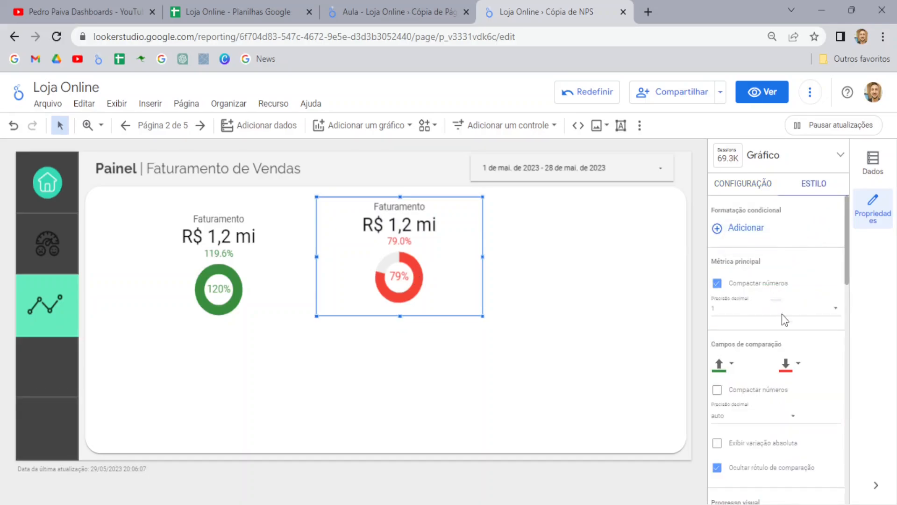
pyautogui.scroll(-3, 785, 323)
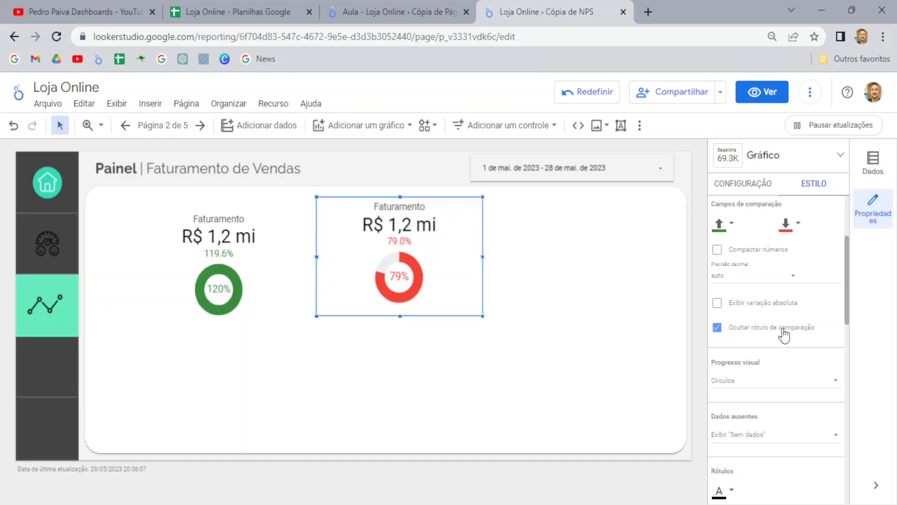
pyautogui.scroll(-2, 743, 336)
pyautogui.click(751, 309)
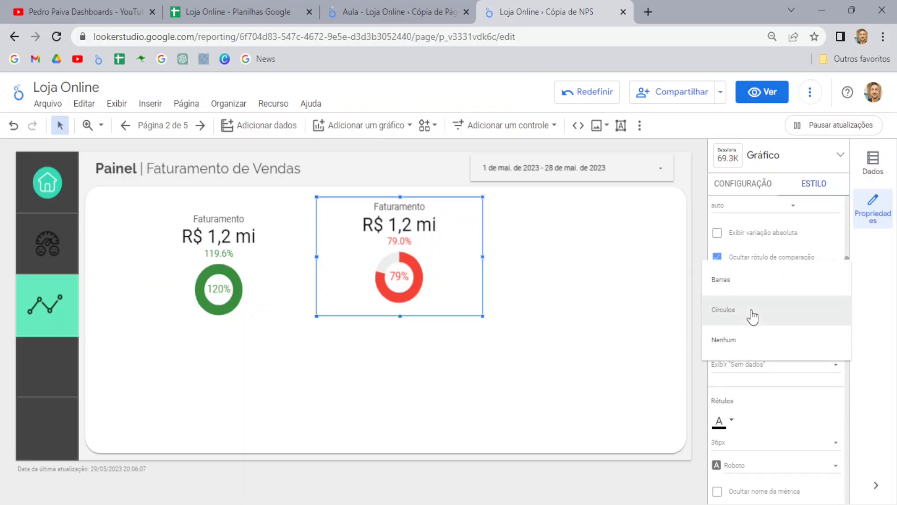
pyautogui.click(733, 279)
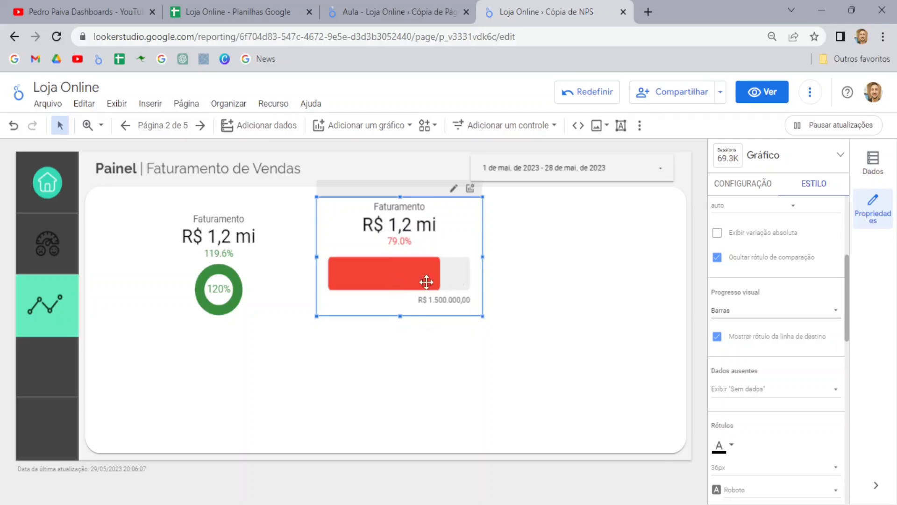
# Switch to the Loja Online spreadsheet, examine the Meta Faturamento column on the Faturamento sheet, and return to the Looker Studio report.
pyautogui.click(743, 183)
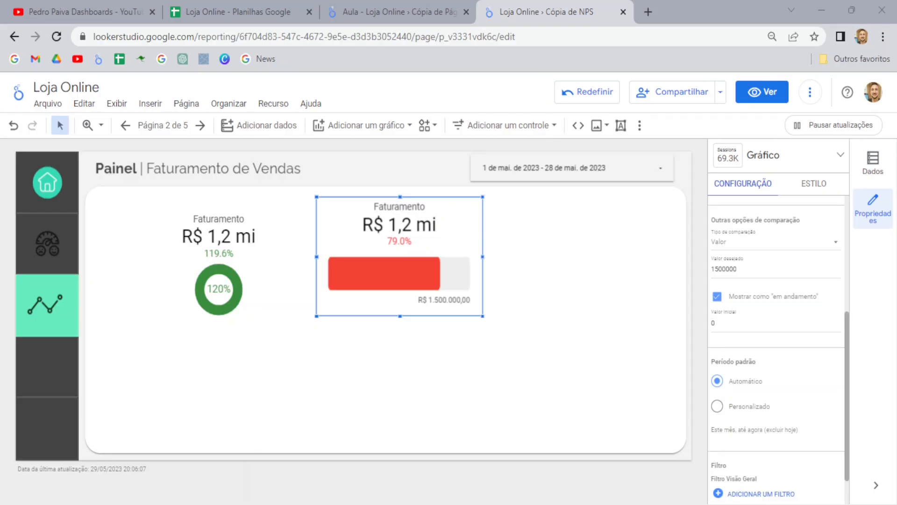
pyautogui.click(240, 6)
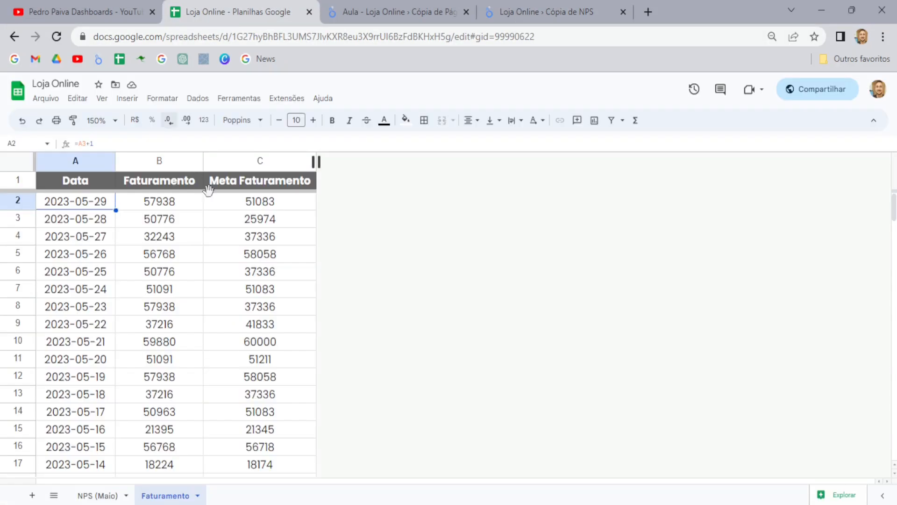
pyautogui.click(251, 159)
pyautogui.click(268, 219)
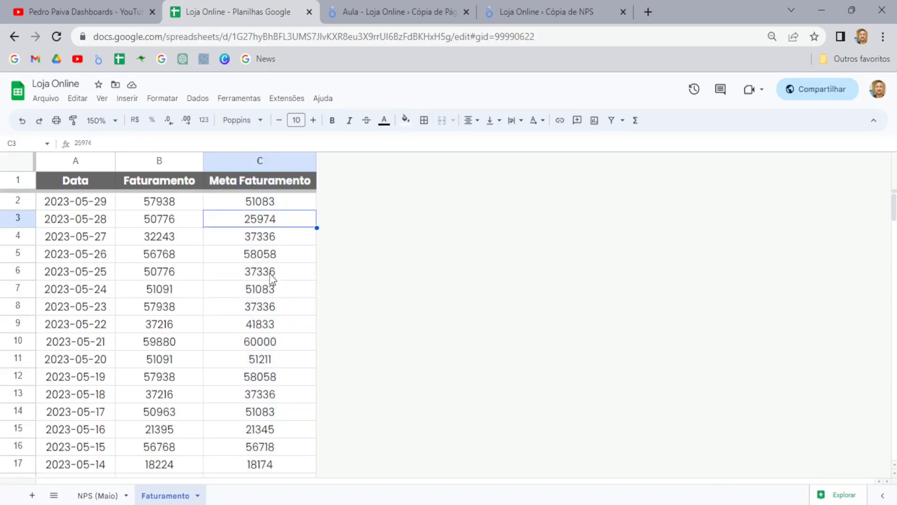
pyautogui.click(266, 160)
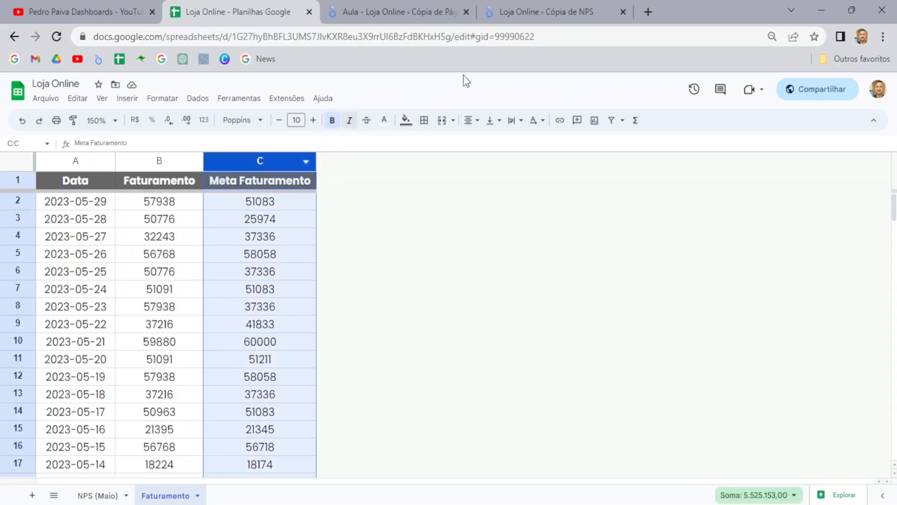
pyautogui.click(544, 1)
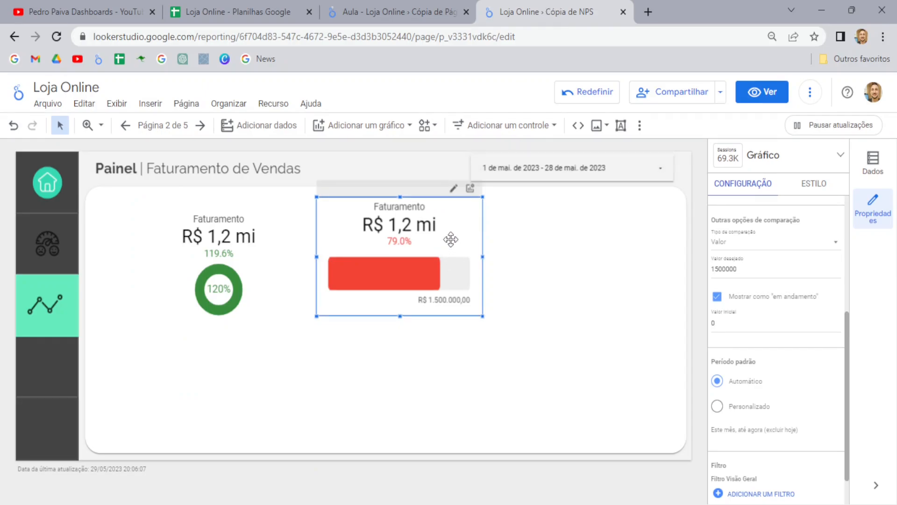
# Duplicate the bar-progress scorecard, place the copy to its right, and bring up the copy's comparison settings.
pyautogui.hotkey('ctrl', 'c')
pyautogui.hotkey('ctrl', 'v')
pyautogui.moveTo(447, 248); pyautogui.dragTo(601, 237)
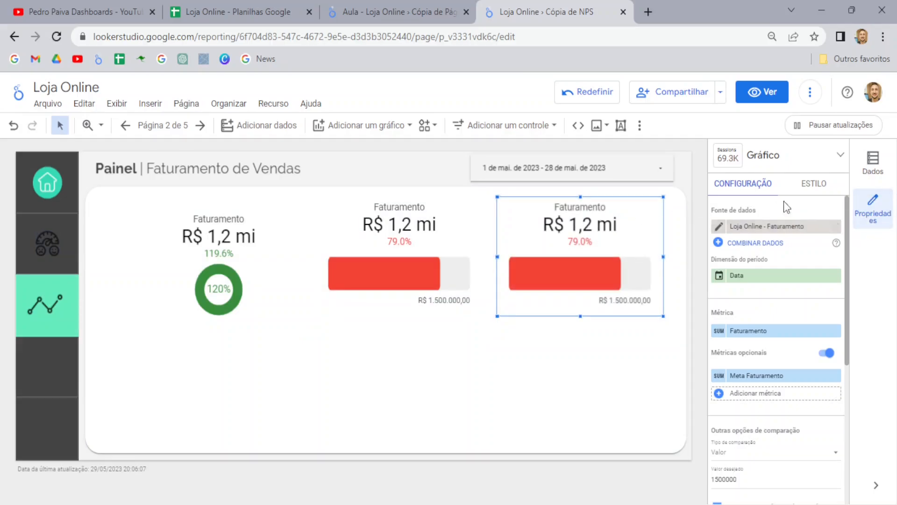
pyautogui.scroll(-2, 753, 243)
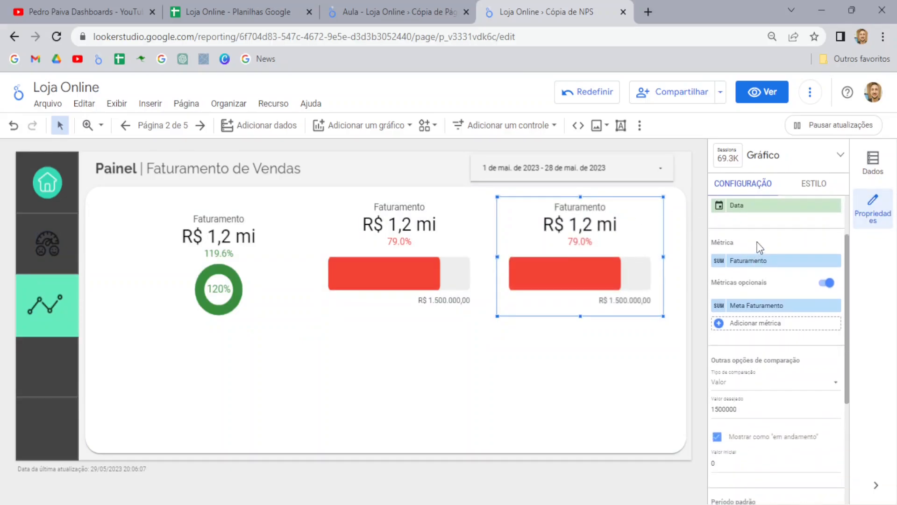
pyautogui.scroll(-4, 789, 253)
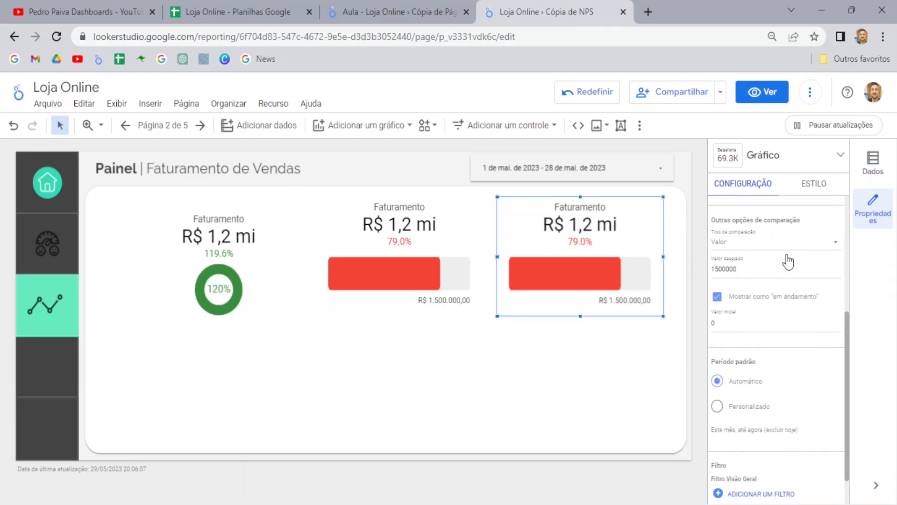
# Set the third scorecard's comparison type to Métrica with Meta Faturamento as the target metric (Métrica desejada).
pyautogui.click(732, 244)
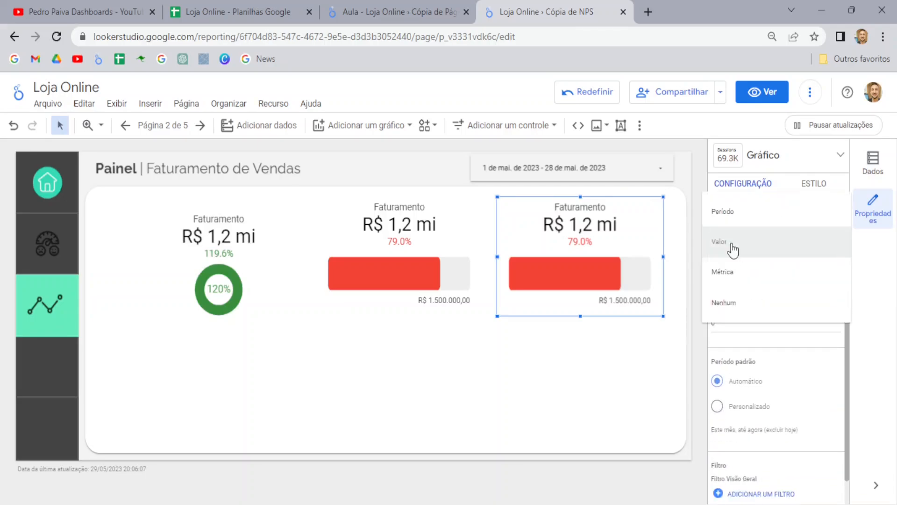
pyautogui.click(747, 276)
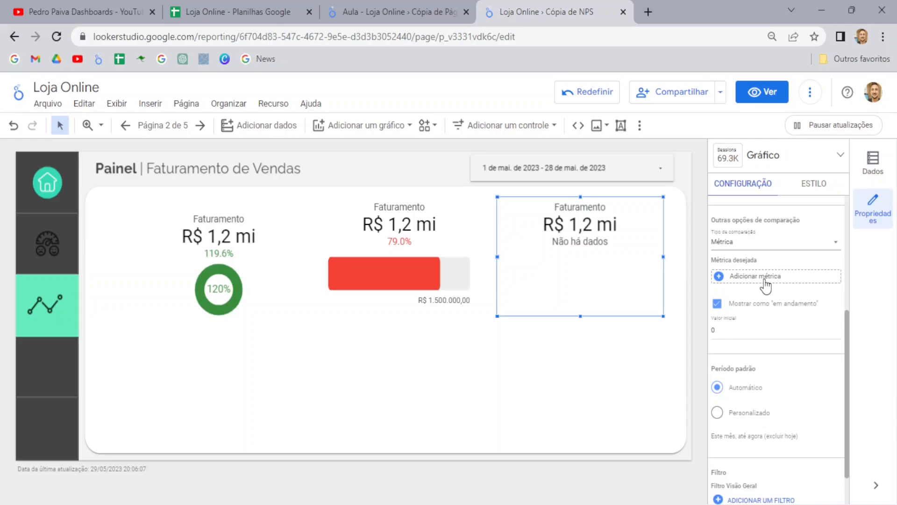
pyautogui.click(769, 277)
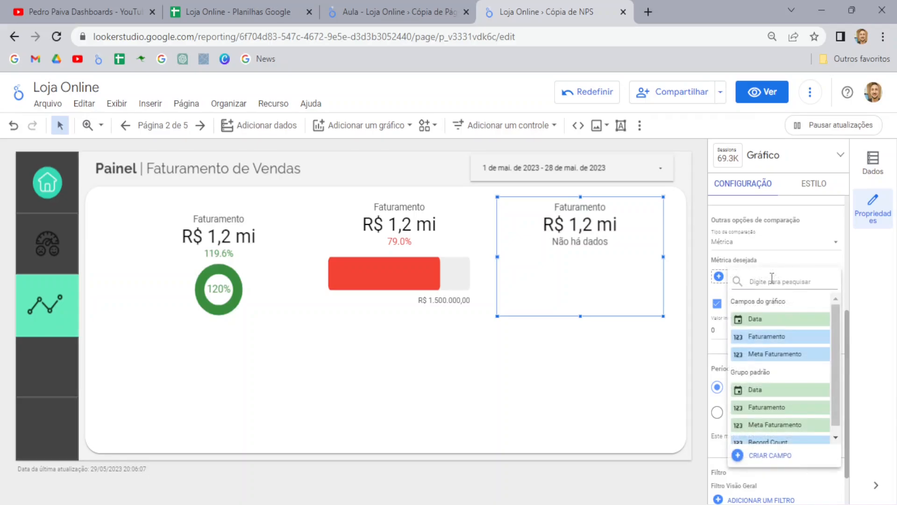
pyautogui.click(769, 355)
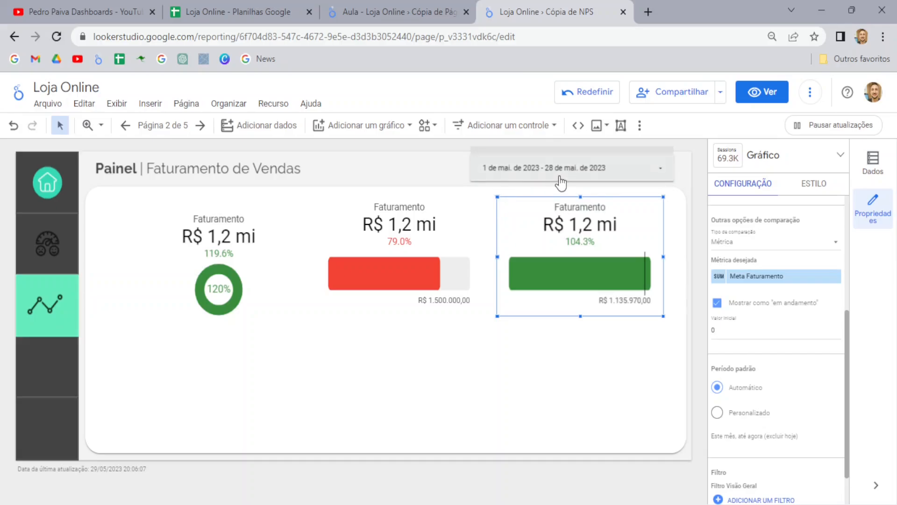
# Review the daily Meta Faturamento values in the Loja Online spreadsheet, then switch back to the Looker Studio report.
pyautogui.click(248, 7)
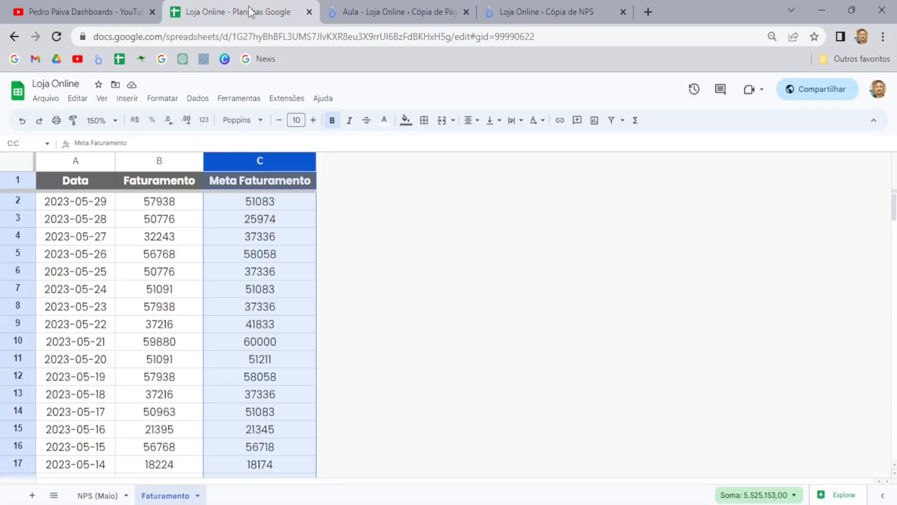
pyautogui.click(260, 225)
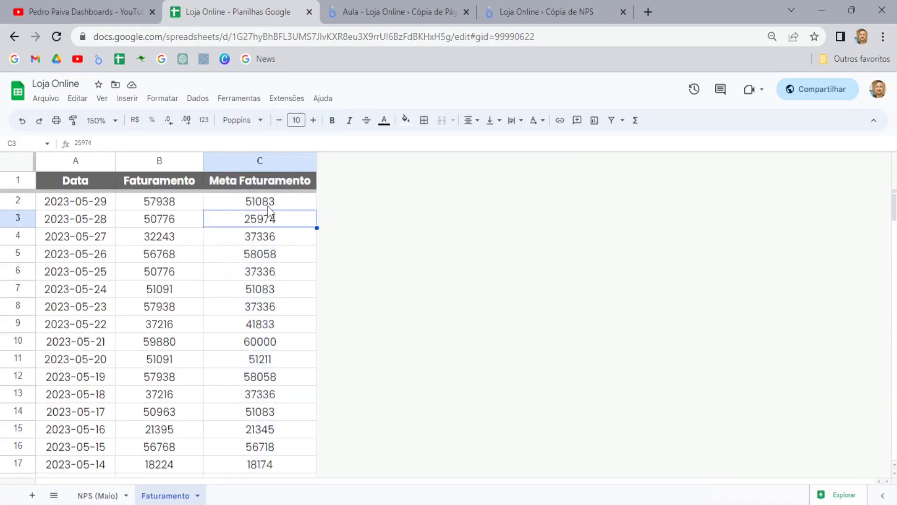
pyautogui.scroll(-2, 226, 330)
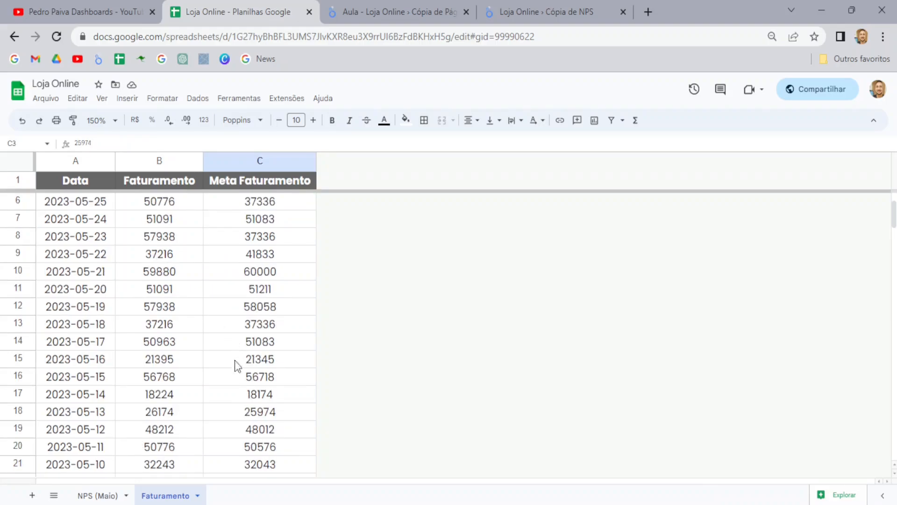
pyautogui.scroll(2, 237, 403)
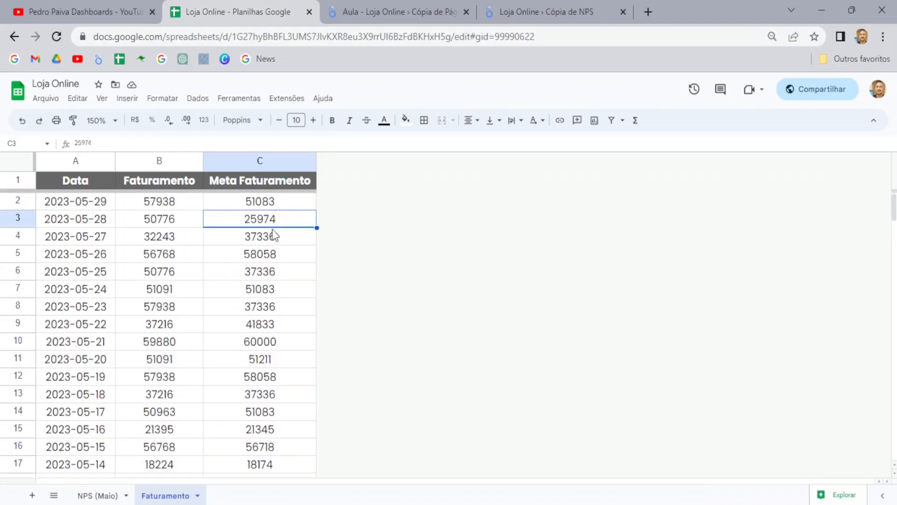
pyautogui.click(585, 4)
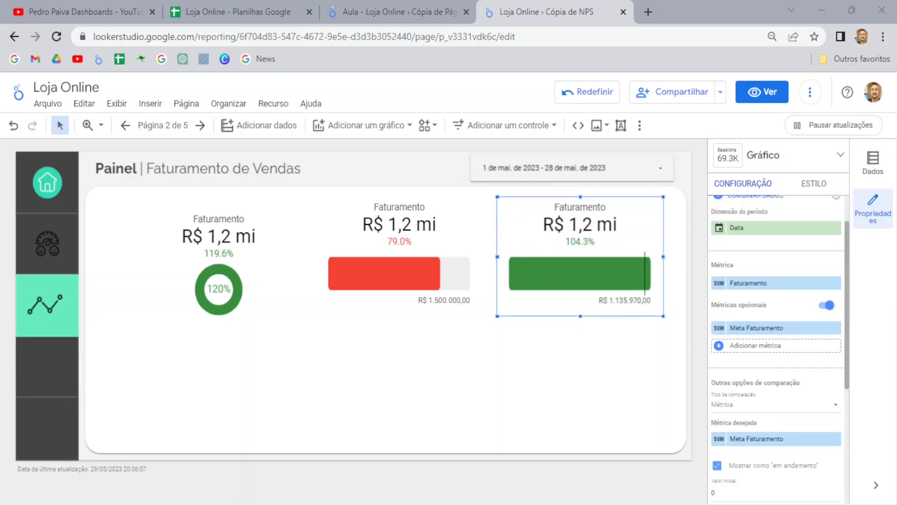
# Turn off "Mostrar como em andamento" for the third scorecard and remove the Data dimension from its Minigráfico.
pyautogui.scroll(-3, 775, 346)
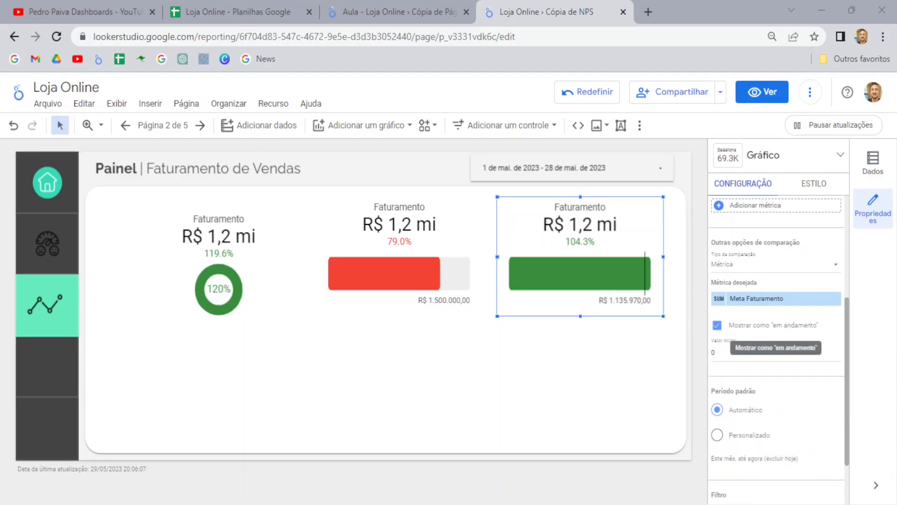
pyautogui.click(717, 326)
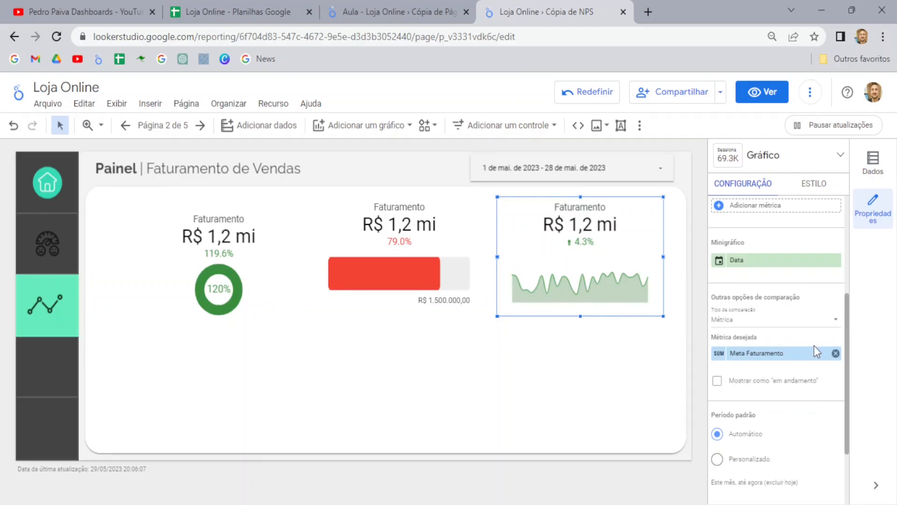
pyautogui.scroll(3, 814, 345)
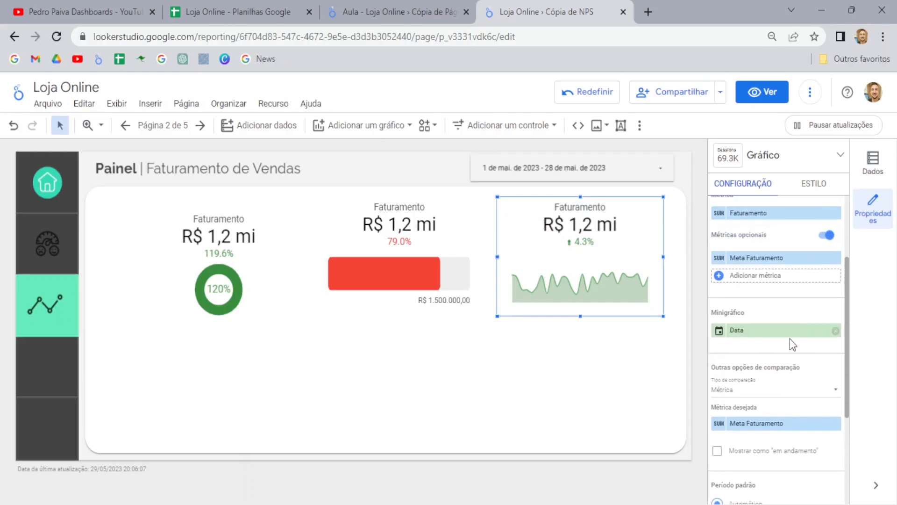
pyautogui.click(836, 331)
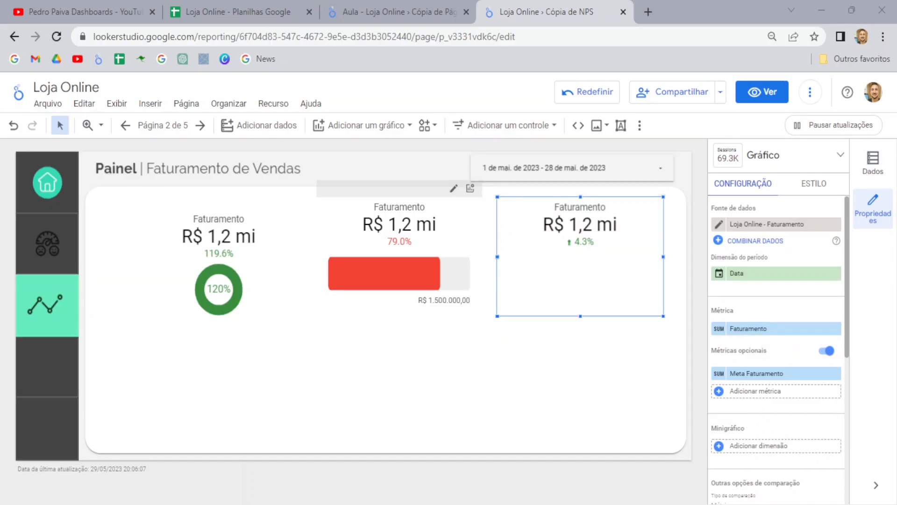
pyautogui.scroll(-2, 777, 350)
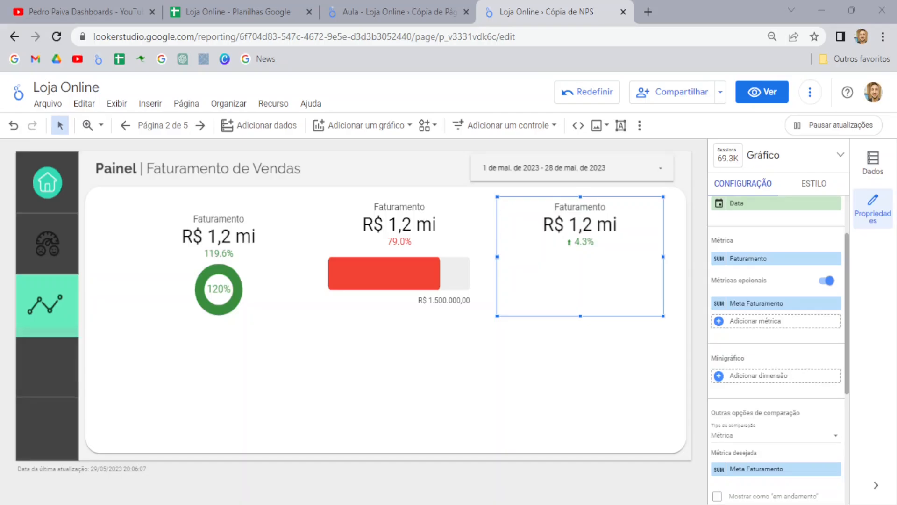
# Switch to the YouTube channel's videos page.
pyautogui.click(129, 4)
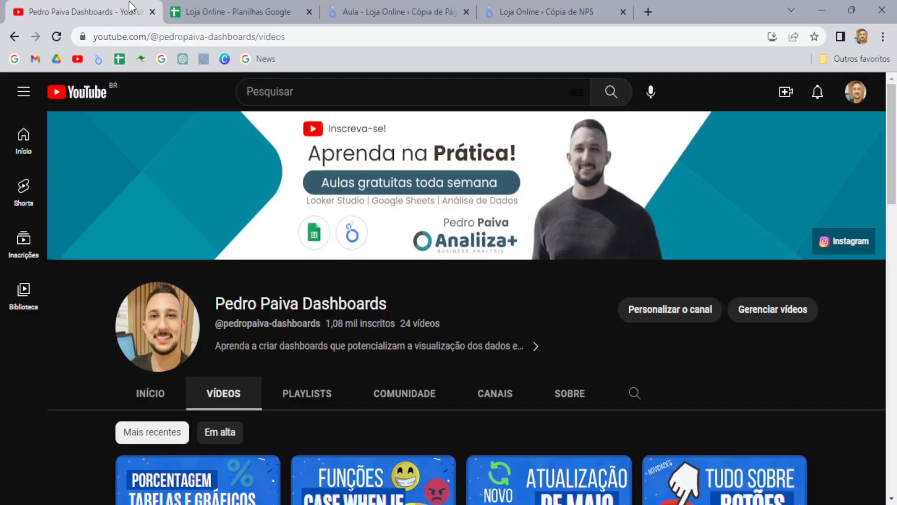